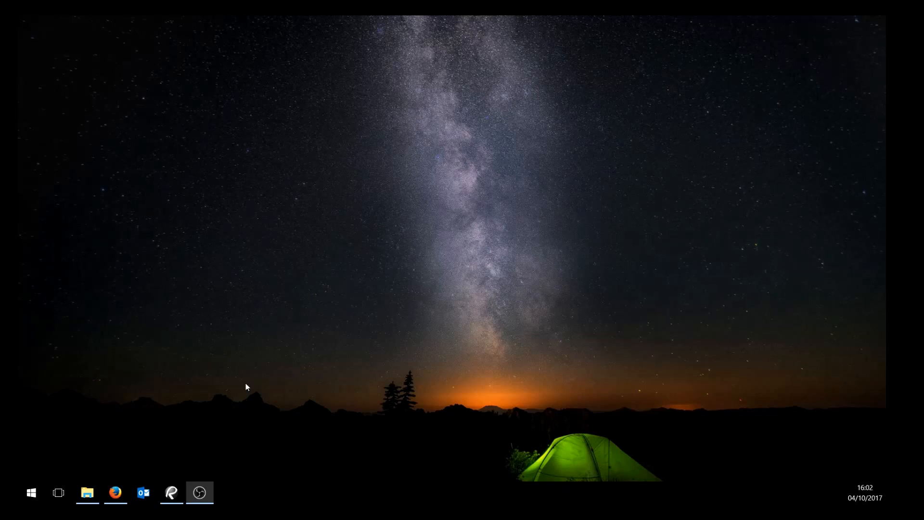
# Open the Mare Street brickwork enquiry folder in File Explorer, widen the preview pane and browse the drawing PDFs.
pyautogui.click(89, 493)
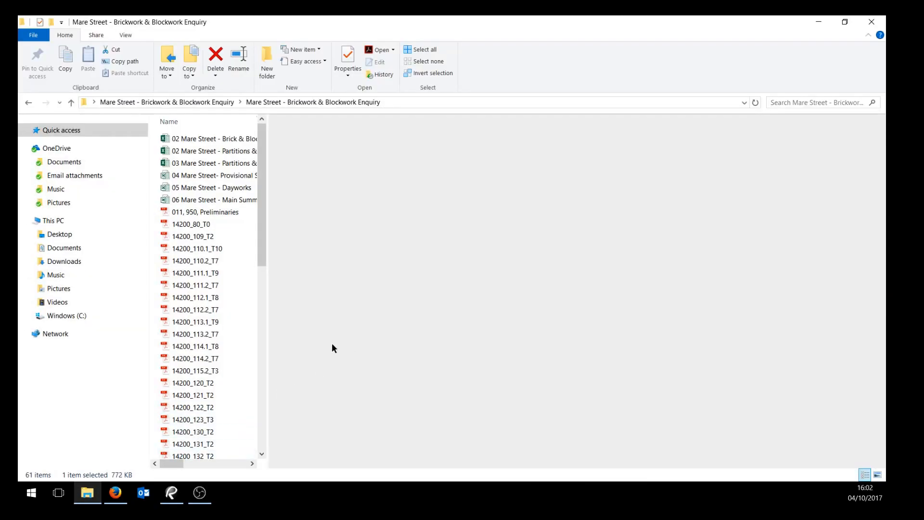
pyautogui.moveTo(268, 313); pyautogui.dragTo(388, 314)
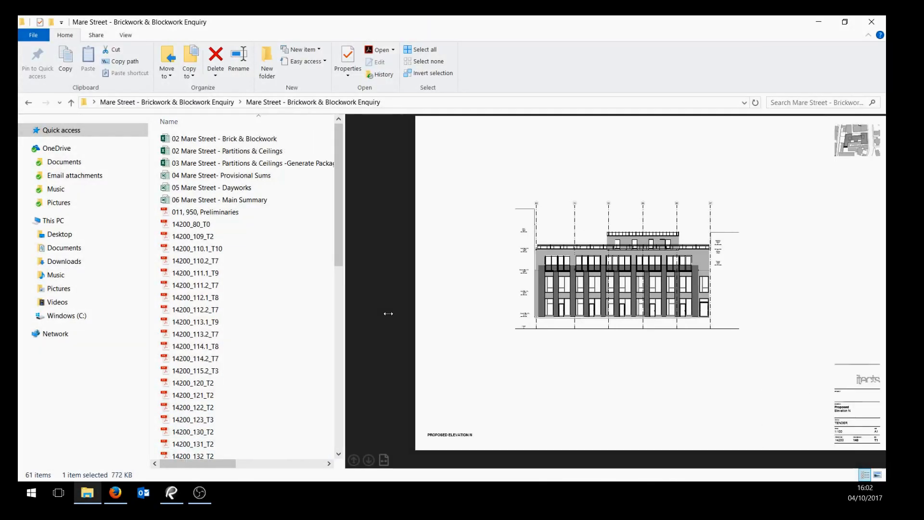
pyautogui.scroll(-11, 233, 258)
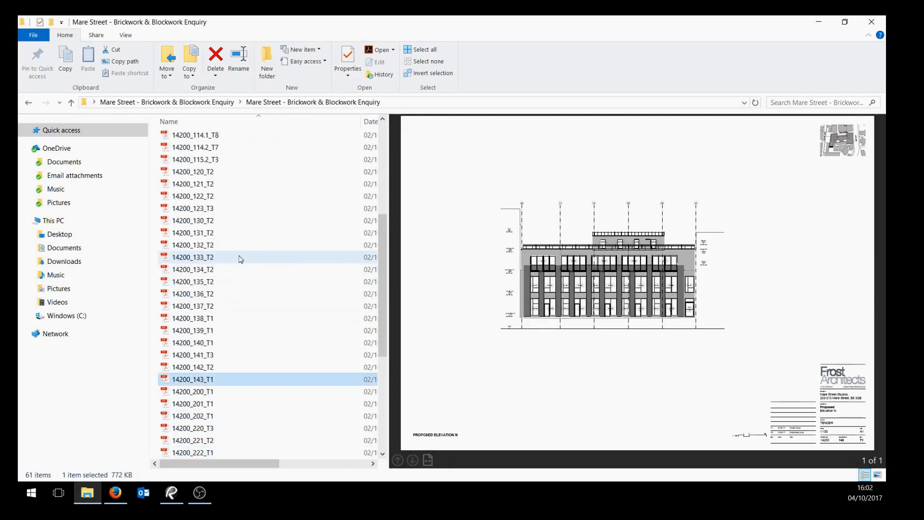
pyautogui.scroll(11, 253, 306)
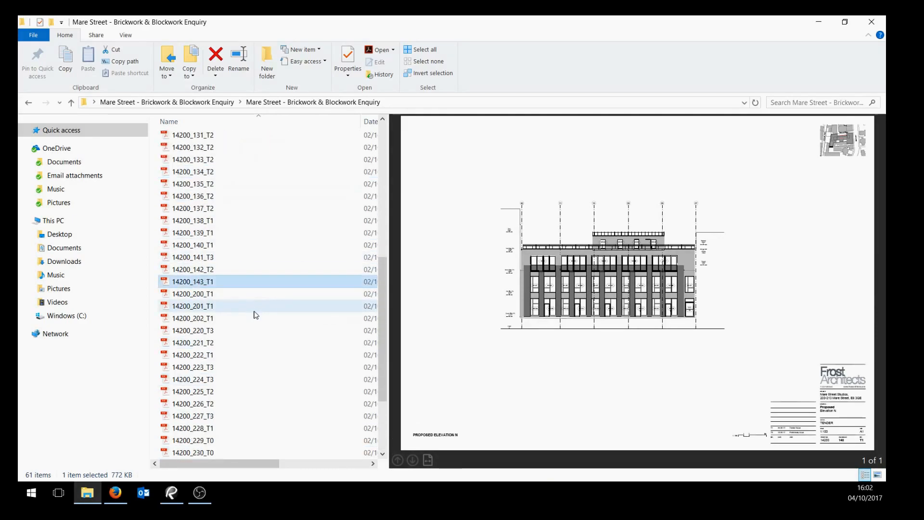
pyautogui.scroll(-5, 257, 312)
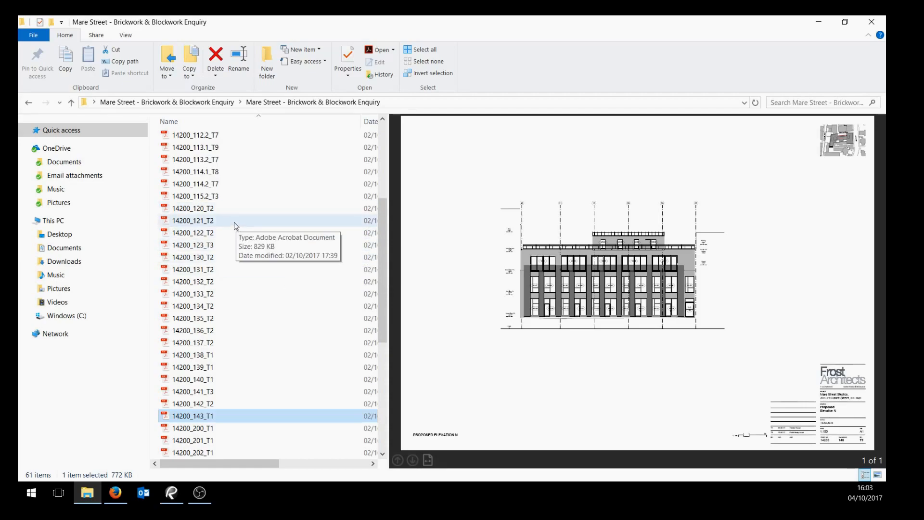
# Switch to Revu and open the drawings 14200_120_T2 through 14200_143_T1 together.
pyautogui.click(171, 496)
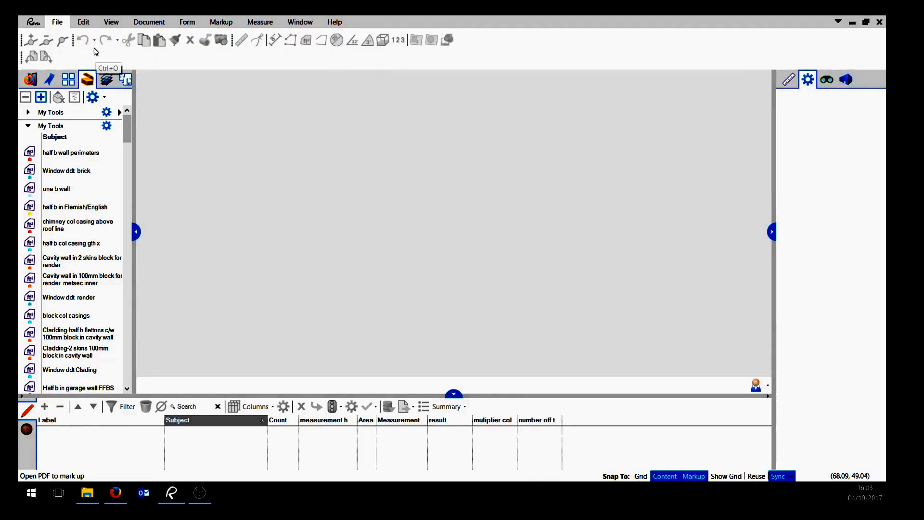
pyautogui.click(96, 52)
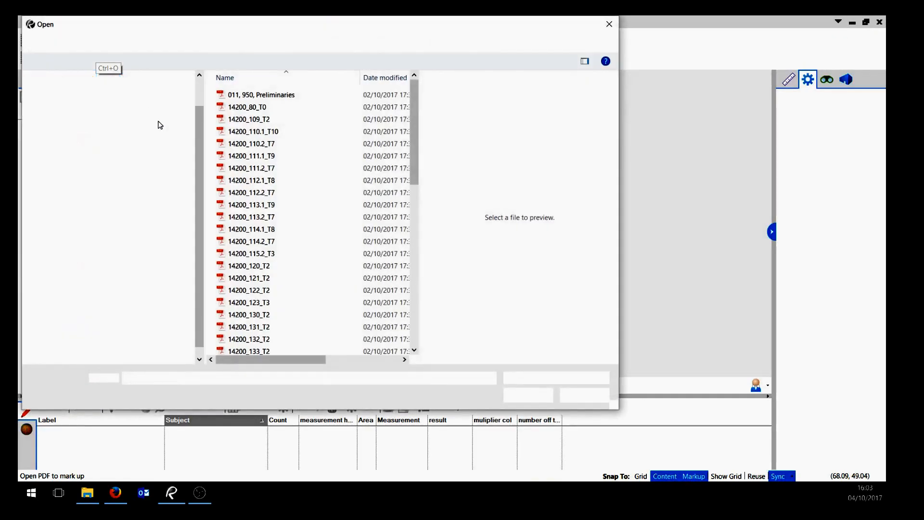
pyautogui.scroll(-2, 294, 216)
pyautogui.moveTo(283, 203); pyautogui.dragTo(278, 320)
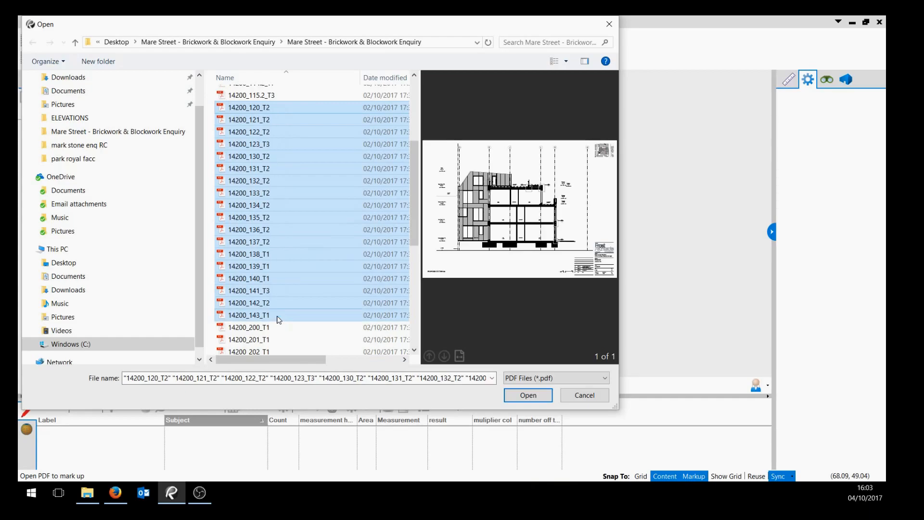
pyautogui.click(543, 394)
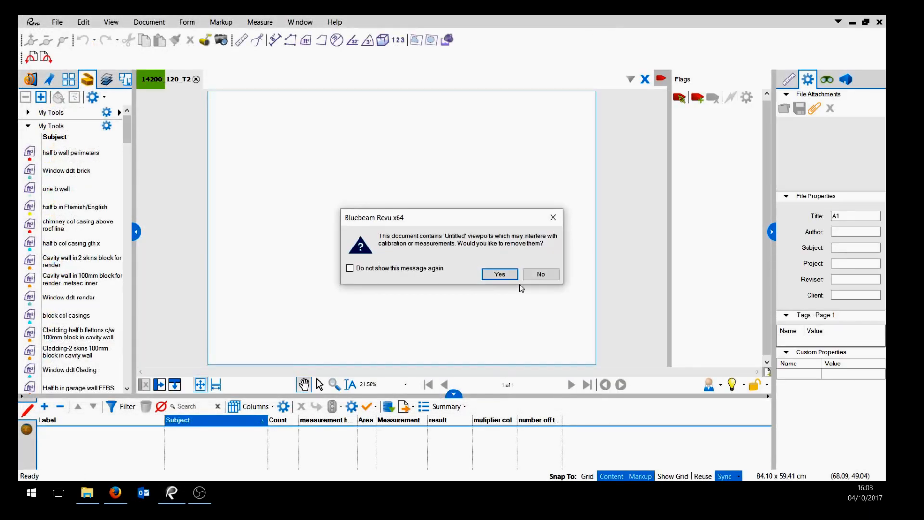
# Accept removing the 'Untitled' viewports for each drawing as it opens.
pyautogui.click(498, 275)
pyautogui.click(496, 277)
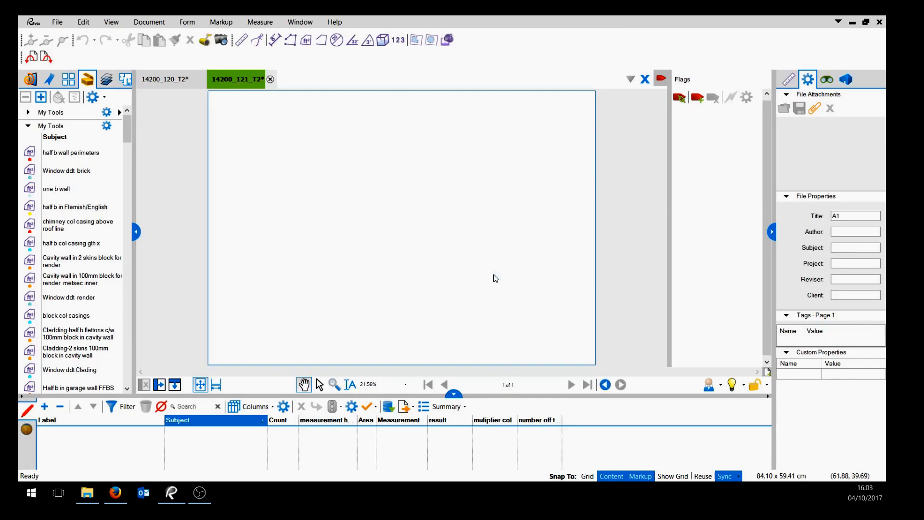
pyautogui.click(495, 277)
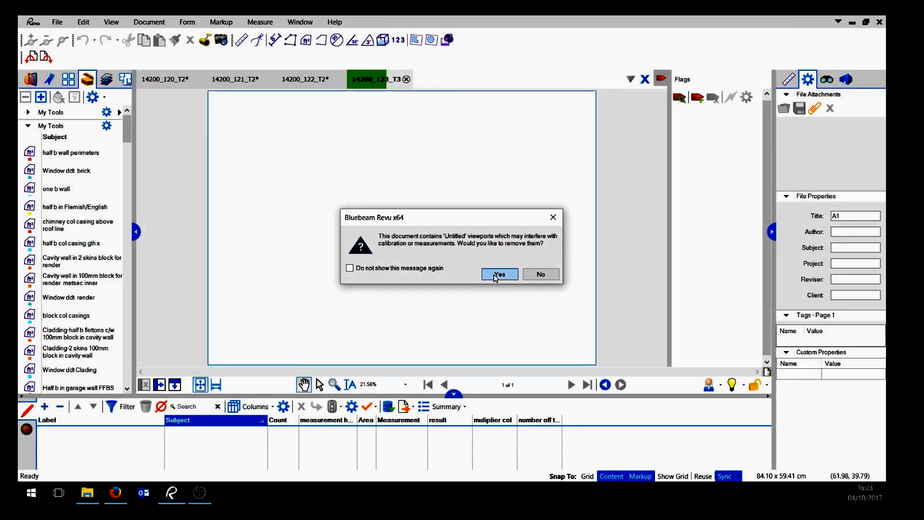
pyautogui.click(496, 277)
pyautogui.click(496, 277)
pyautogui.click(496, 278)
pyautogui.click(495, 277)
pyautogui.click(496, 277)
pyautogui.click(495, 277)
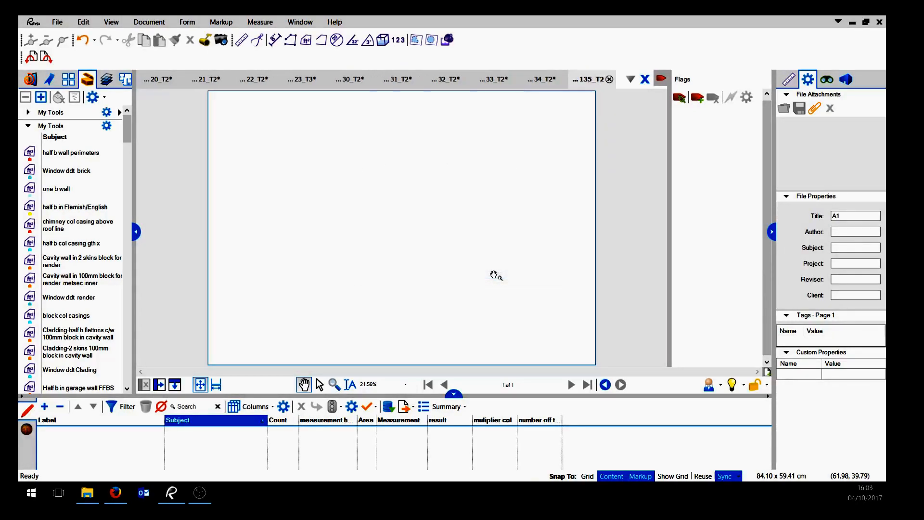
pyautogui.click(495, 278)
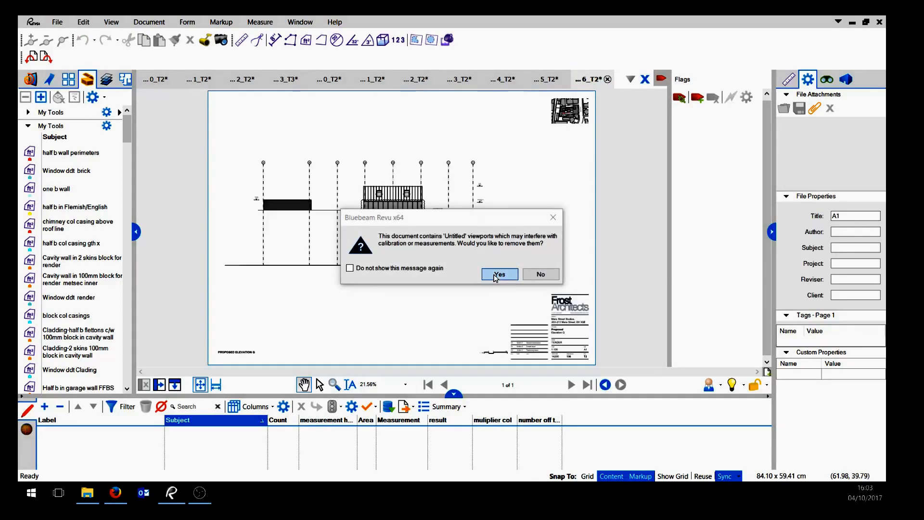
pyautogui.click(496, 277)
pyautogui.click(496, 278)
pyautogui.click(496, 278)
pyautogui.click(496, 277)
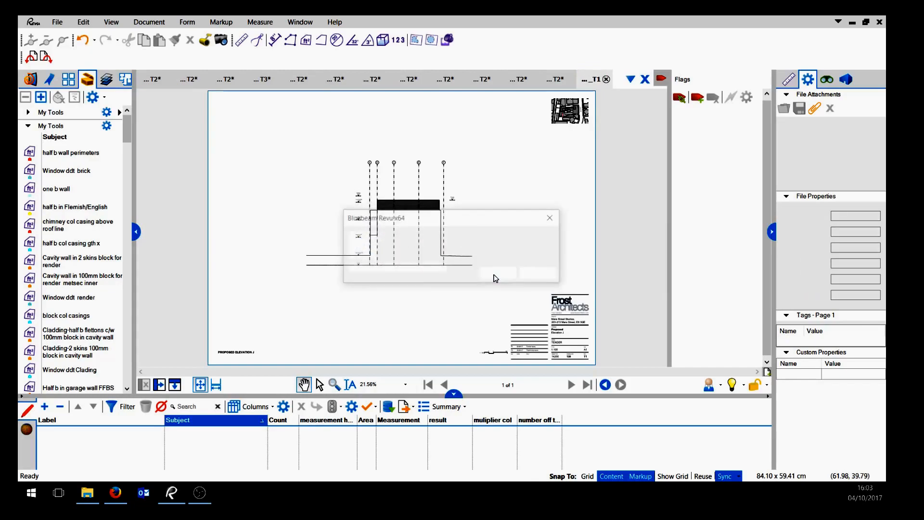
pyautogui.click(495, 275)
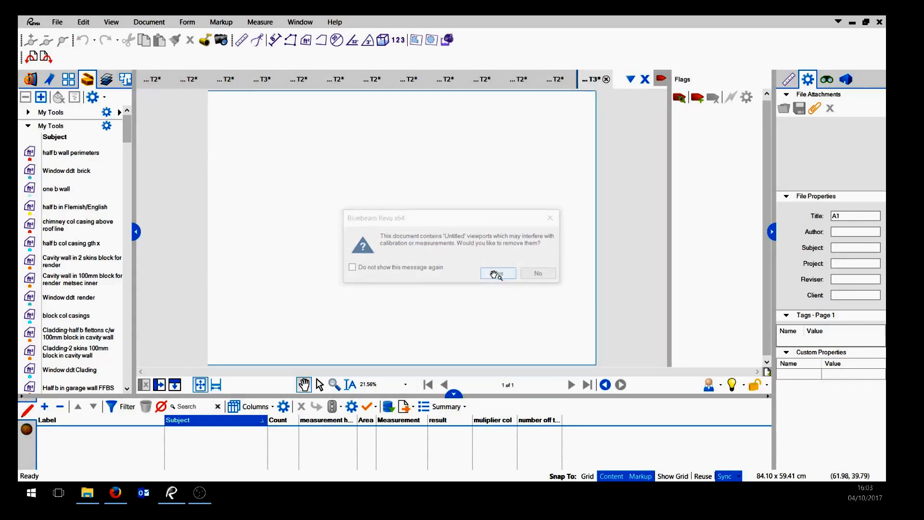
pyautogui.click(496, 274)
pyautogui.click(496, 274)
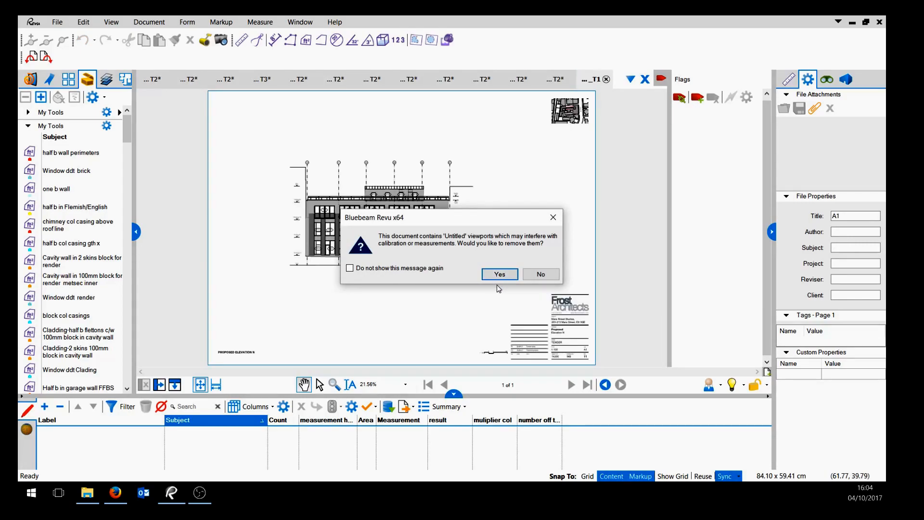
pyautogui.click(495, 274)
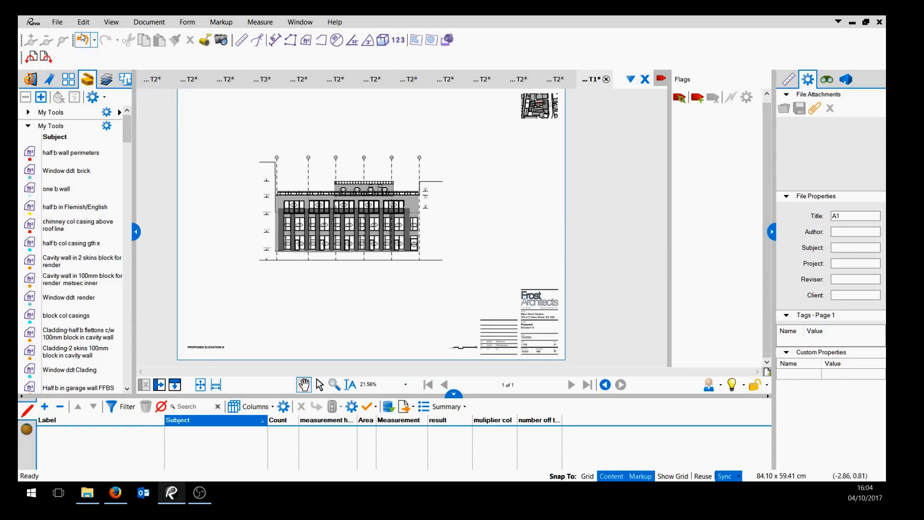
# Combine all the open files into a single PDF.
pyautogui.click(57, 22)
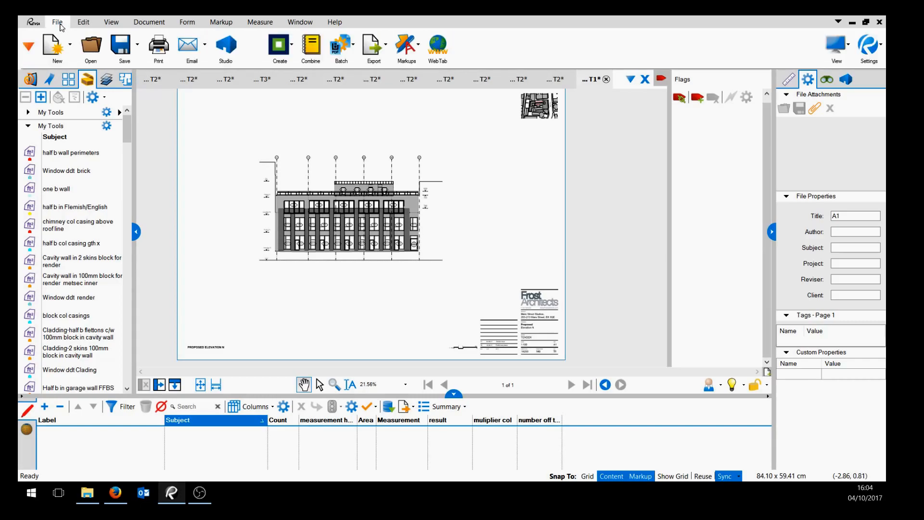
pyautogui.click(311, 44)
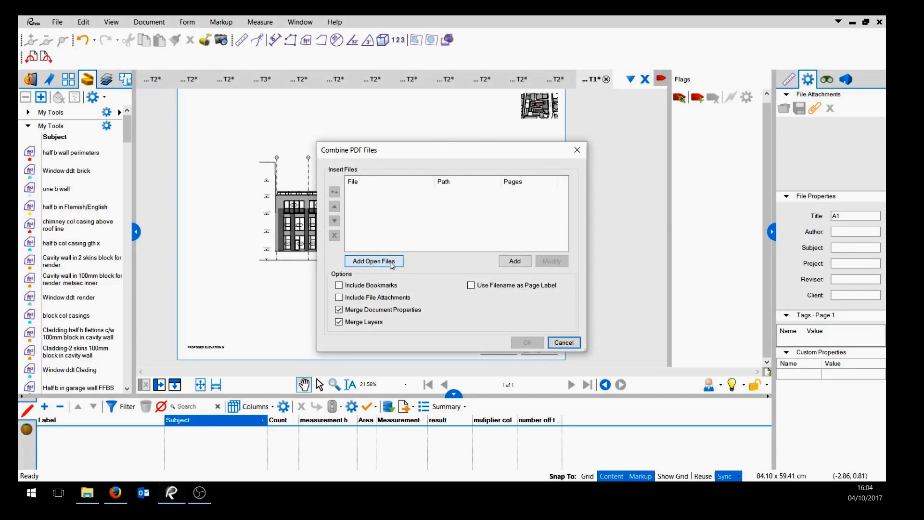
pyautogui.click(374, 261)
pyautogui.click(525, 342)
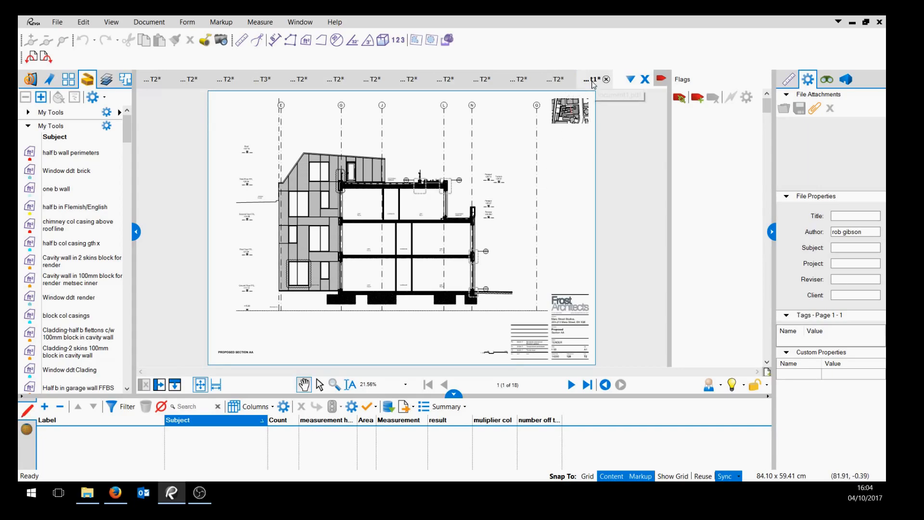
# Close the original drawing tabs without saving changes and page through the combined document.
pyautogui.rightClick(594, 85)
pyautogui.click(599, 141)
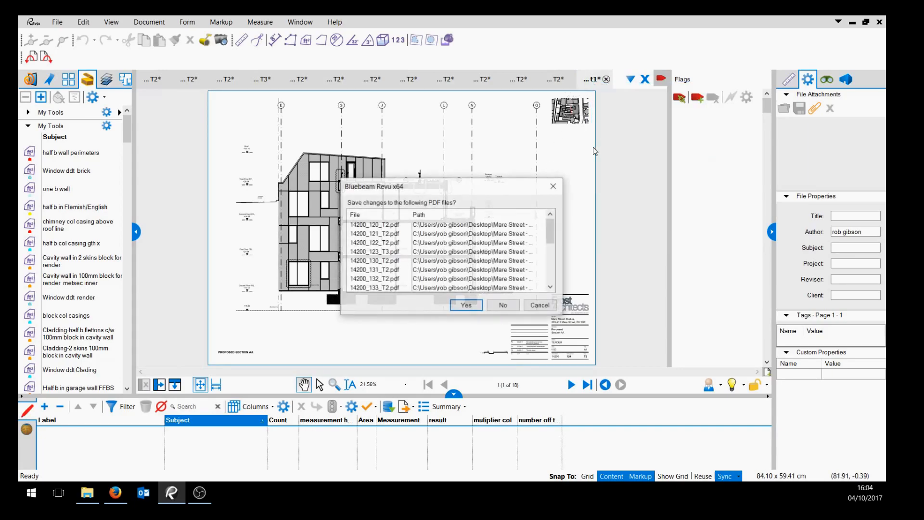
pyautogui.click(503, 305)
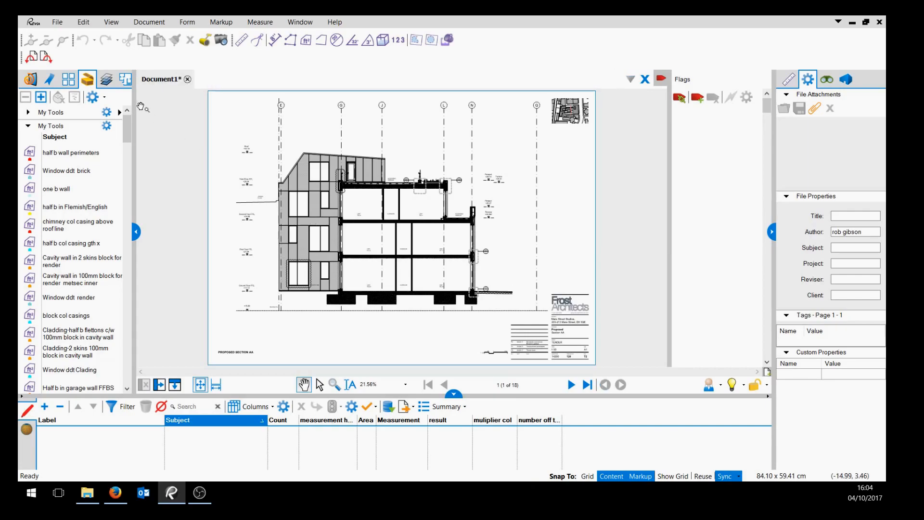
pyautogui.click(571, 384)
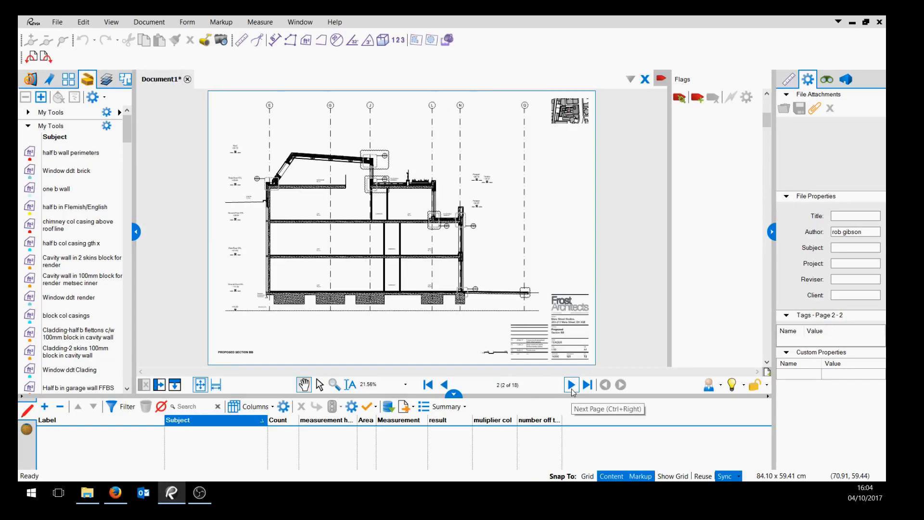
pyautogui.click(443, 388)
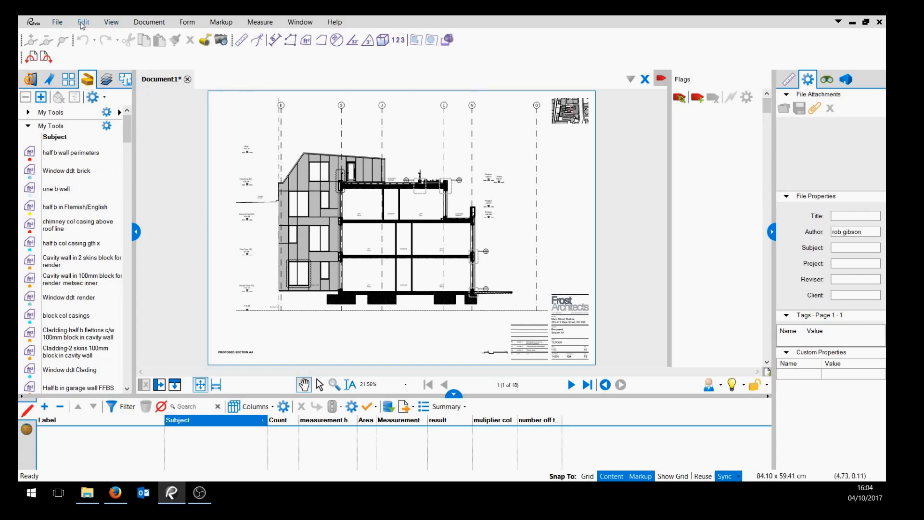
# Save the combined PDF as mare street elevs in the enquiry folder.
pyautogui.click(58, 22)
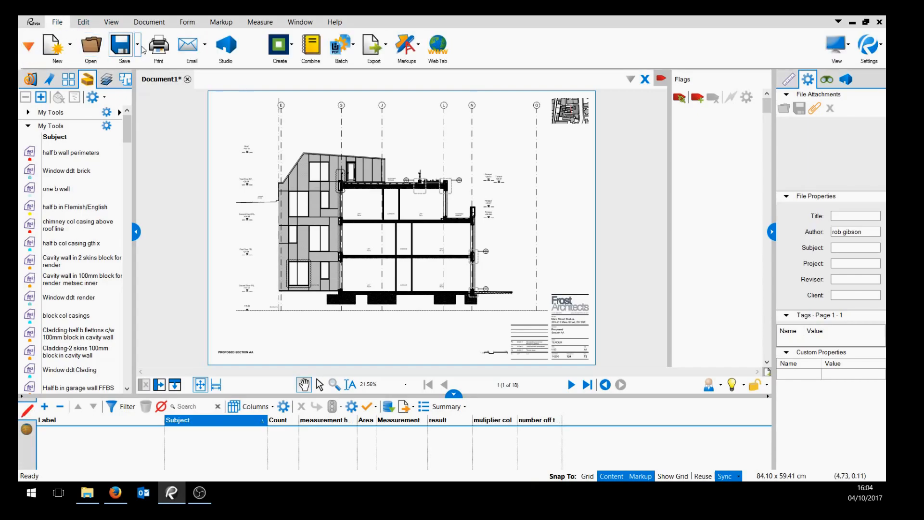
pyautogui.click(137, 44)
pyautogui.click(143, 66)
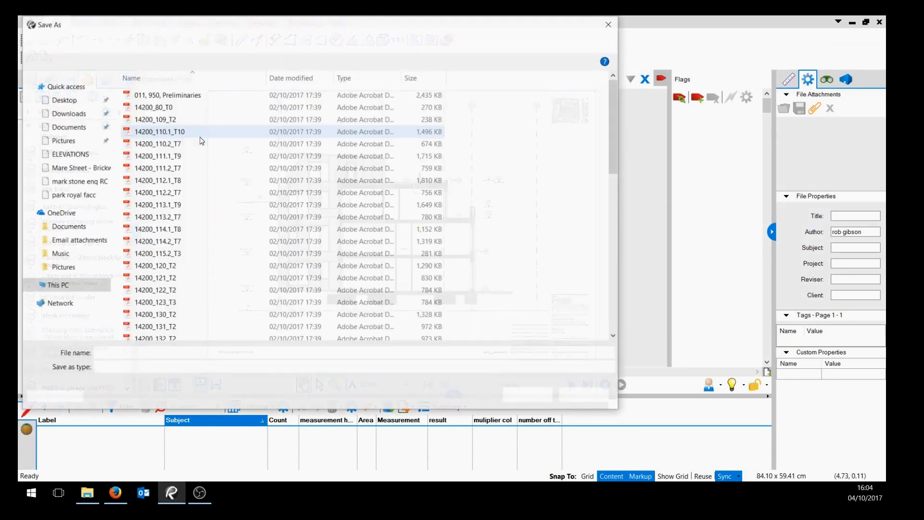
pyautogui.write('mare strt')
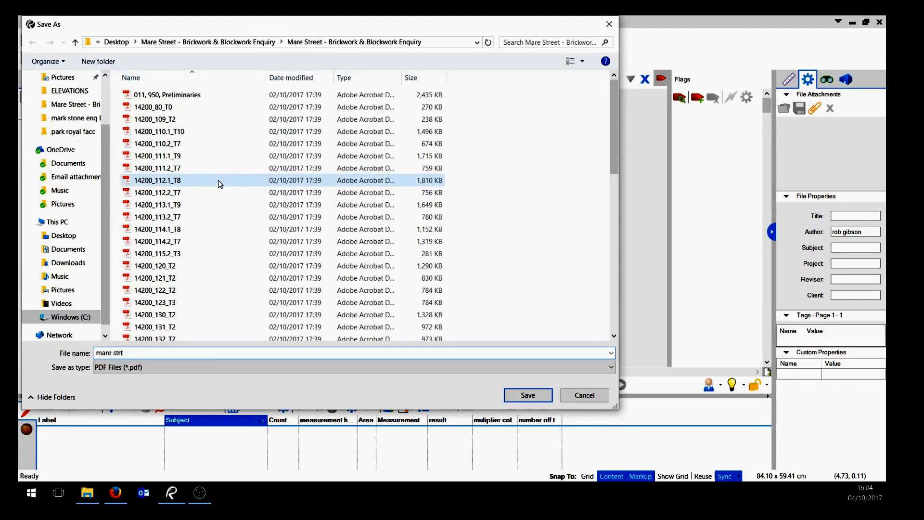
pyautogui.press('BackSpace')
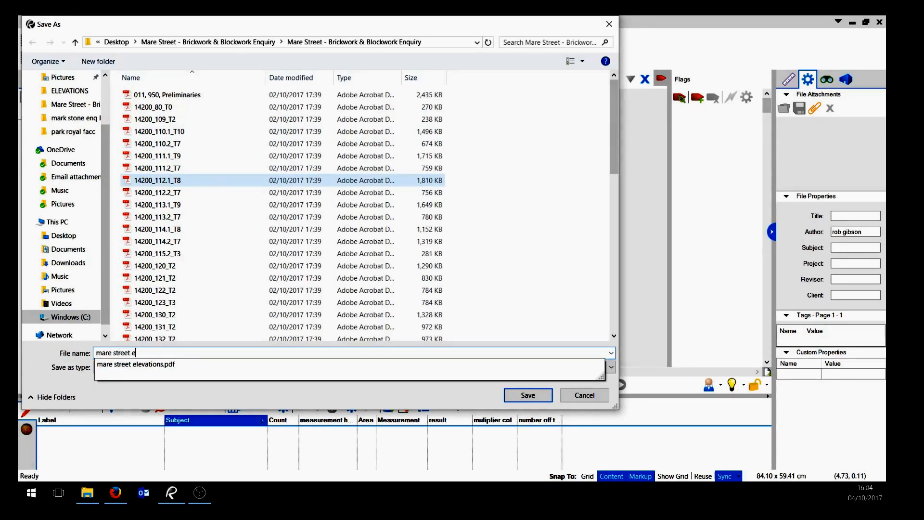
pyautogui.write('eet elevs')
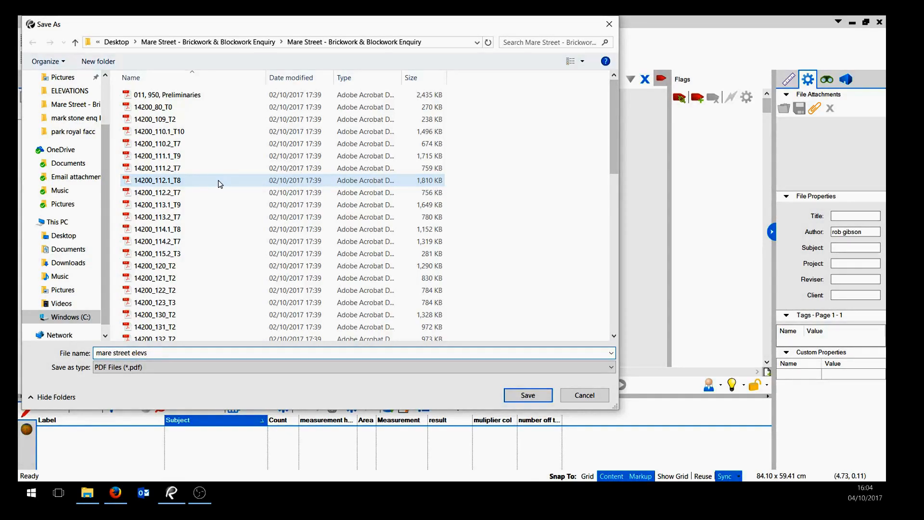
pyautogui.click(515, 401)
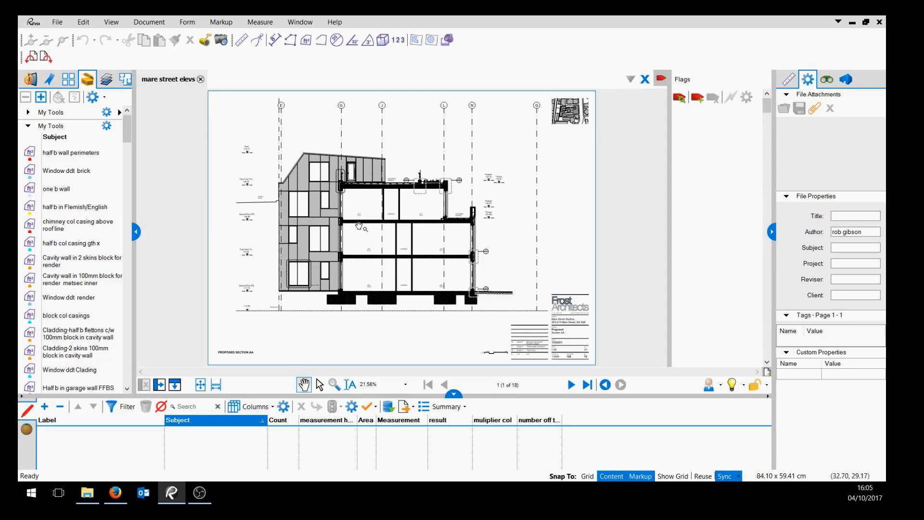
# Open the page thumbnails and step through the pages of the combined document.
pyautogui.scroll(2, 446, 326)
pyautogui.scroll(-1, 433, 324)
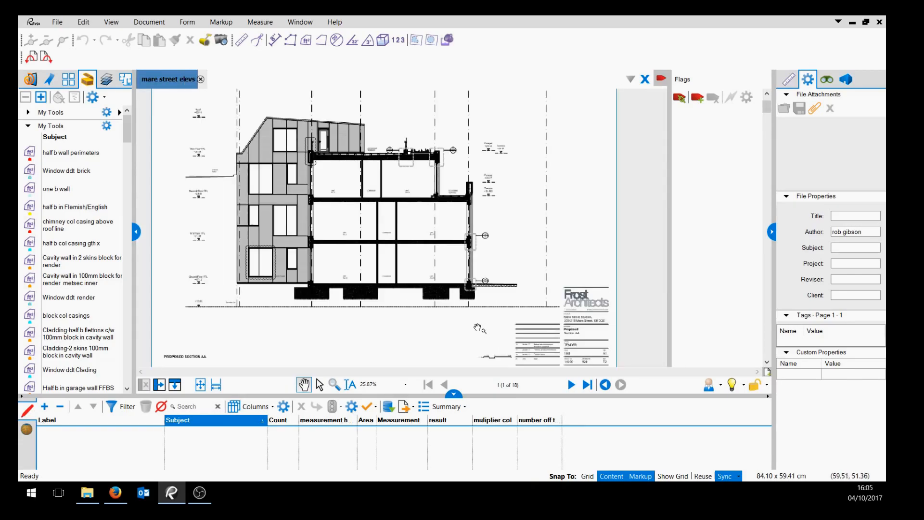
pyautogui.scroll(-1, 427, 322)
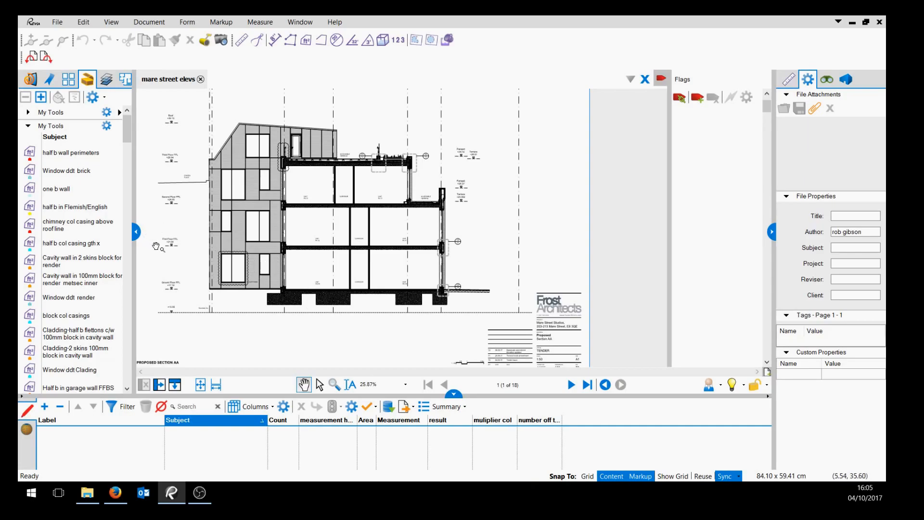
pyautogui.click(68, 78)
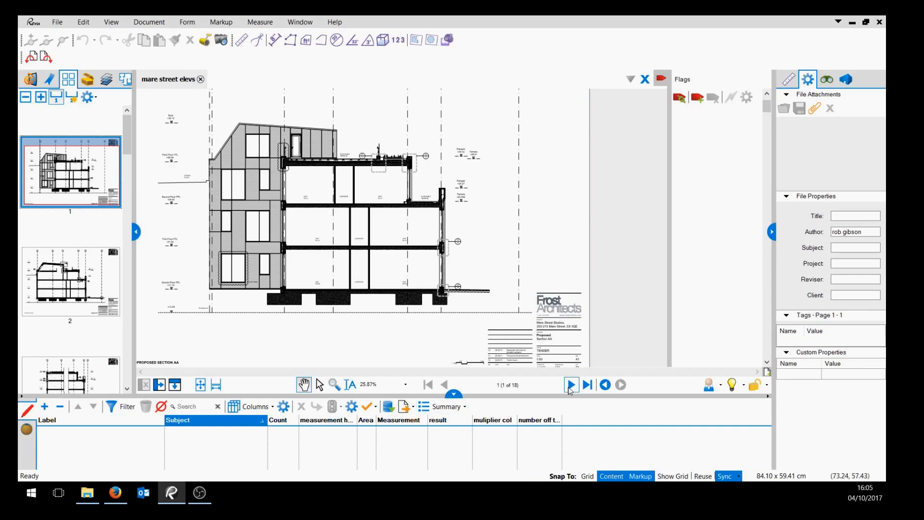
pyautogui.click(571, 385)
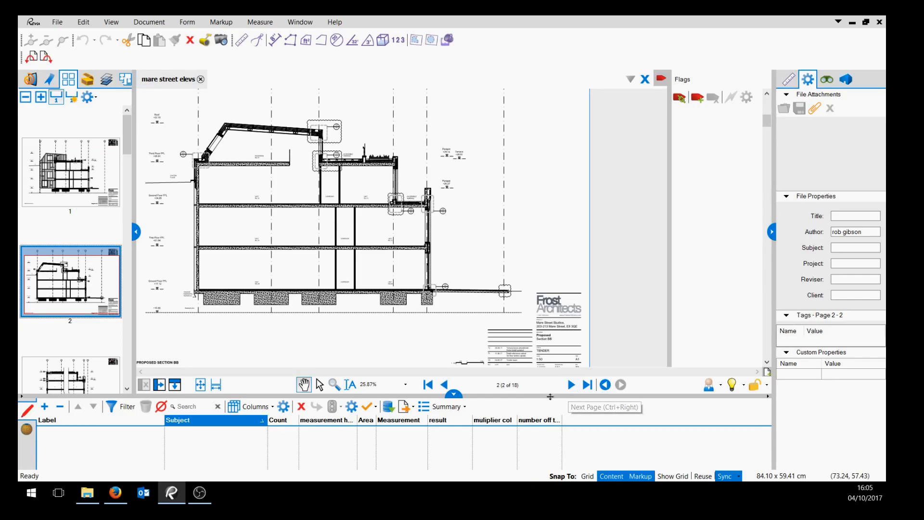
pyautogui.click(571, 385)
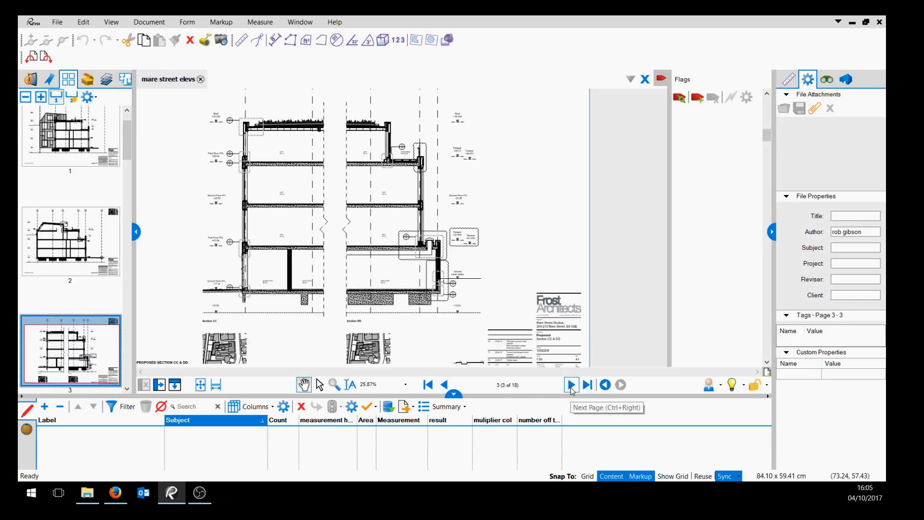
# Step forward two pages through the combined drawings and return to the first page.
pyautogui.click(571, 385)
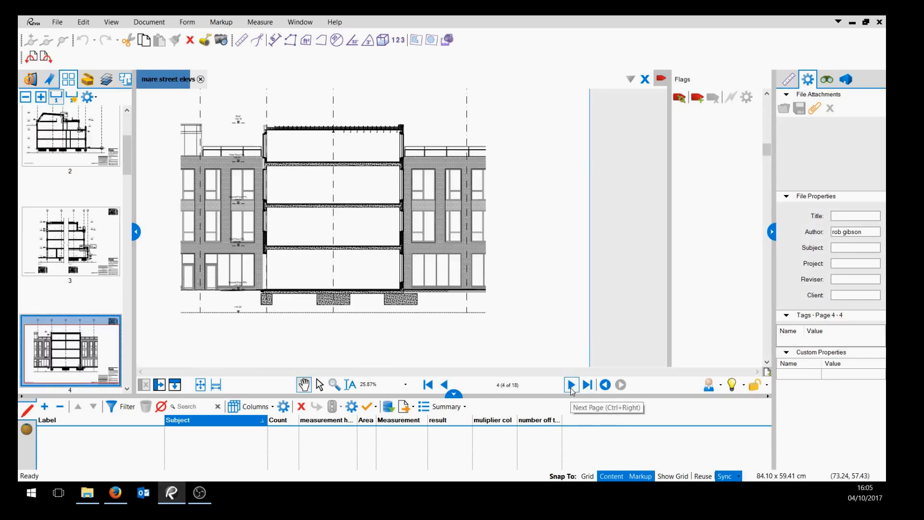
pyautogui.click(571, 387)
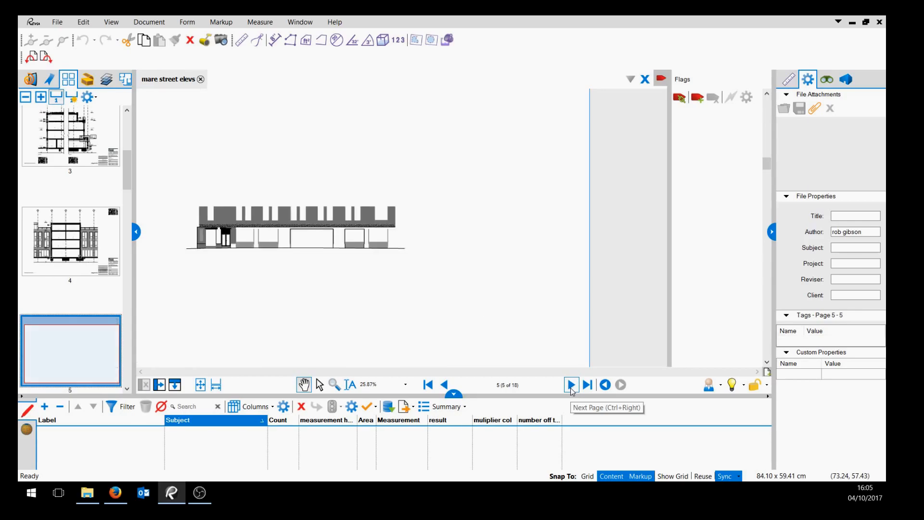
pyautogui.click(428, 385)
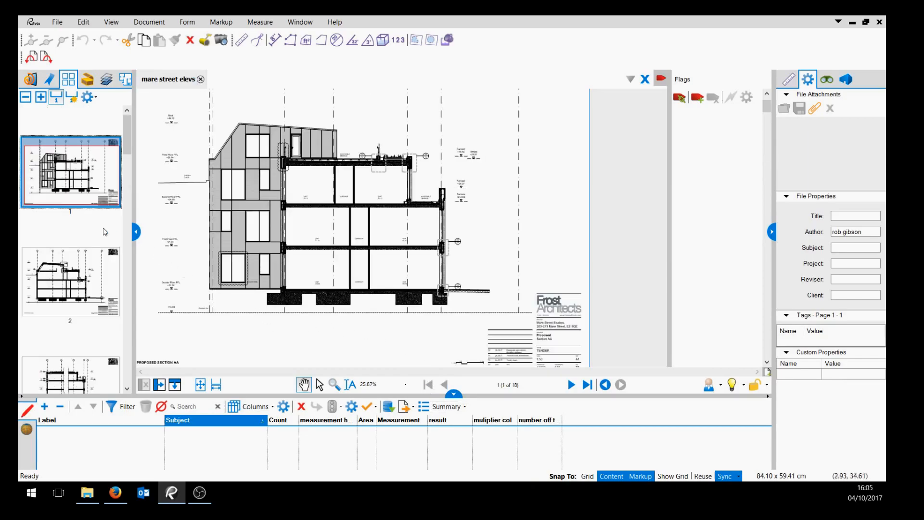
# Create page labels for all pages from the drawing-title region selected in the first page's title block.
pyautogui.scroll(-3, 71, 321)
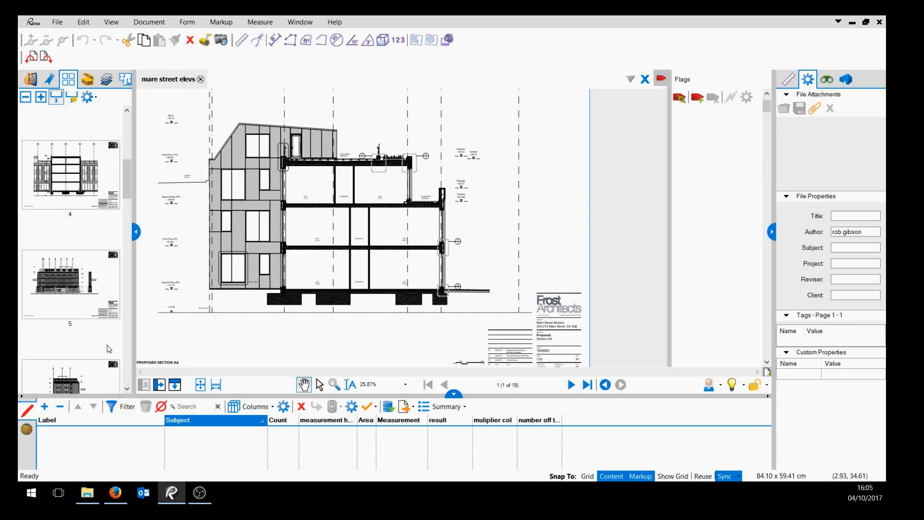
pyautogui.scroll(3, 104, 347)
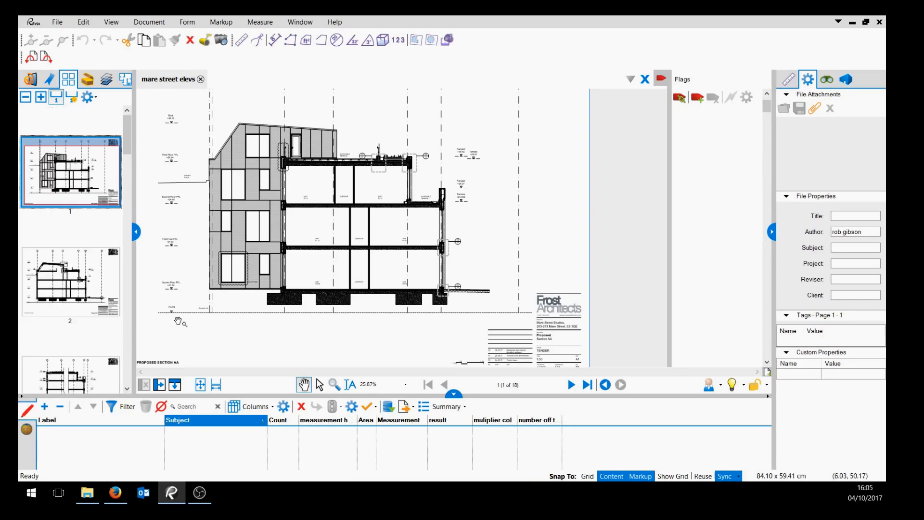
pyautogui.scroll(2, 192, 323)
pyautogui.scroll(-3, 336, 320)
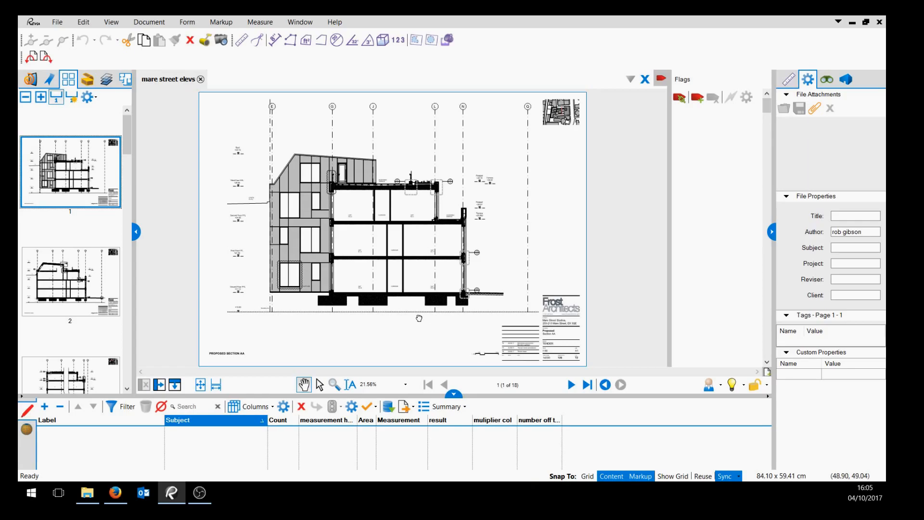
pyautogui.scroll(8, 433, 313)
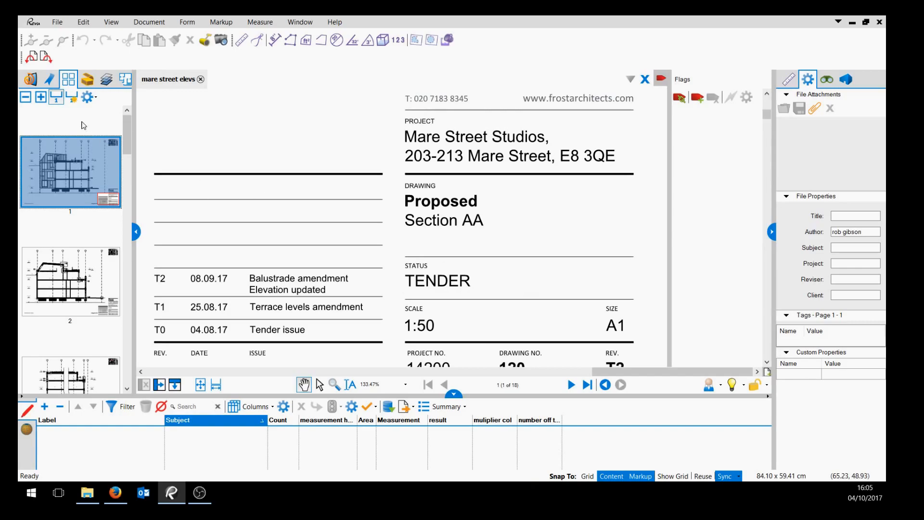
pyautogui.click(72, 99)
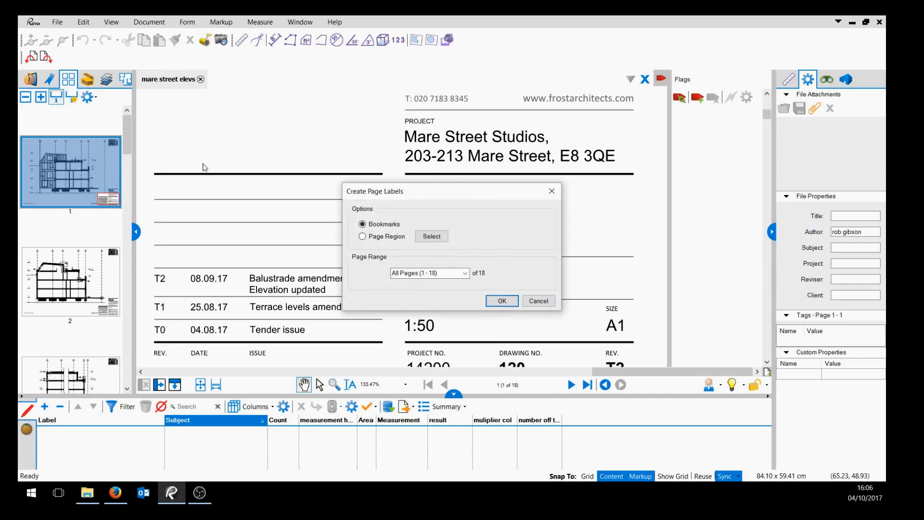
pyautogui.moveTo(423, 197); pyautogui.dragTo(326, 122)
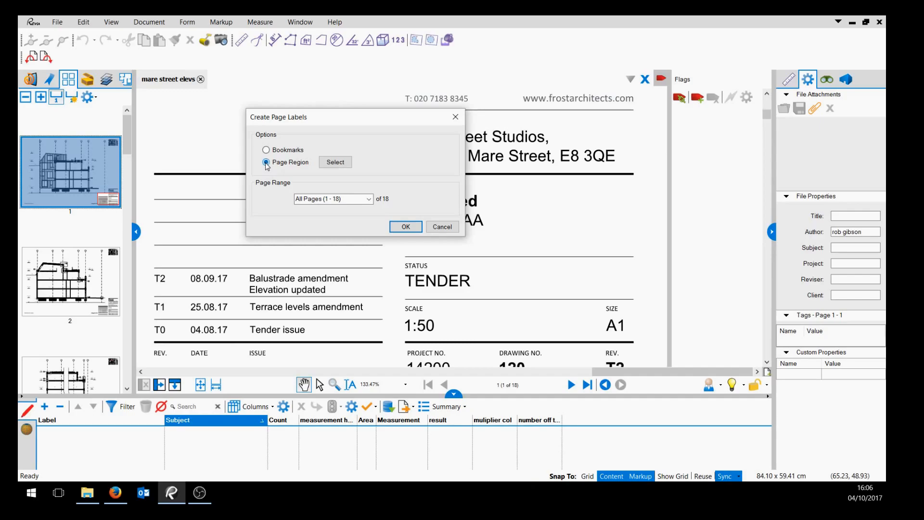
pyautogui.click(331, 163)
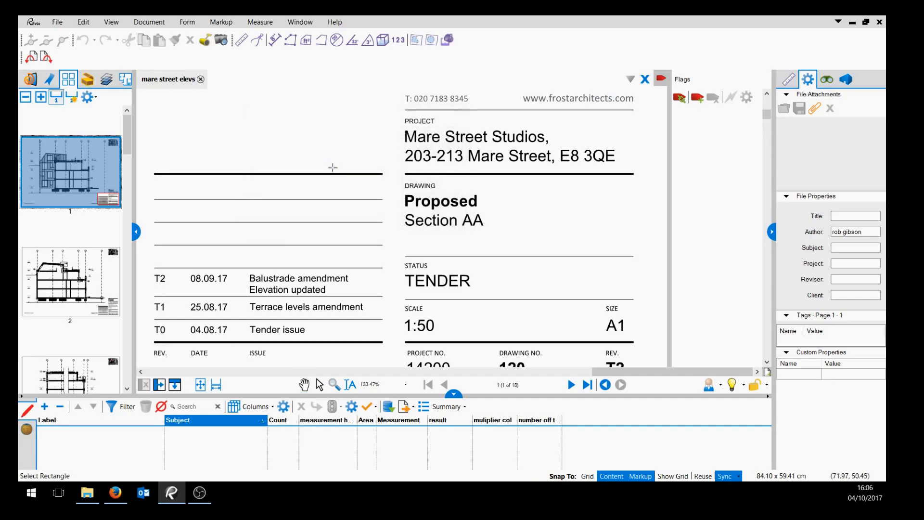
pyautogui.scroll(-3, 436, 238)
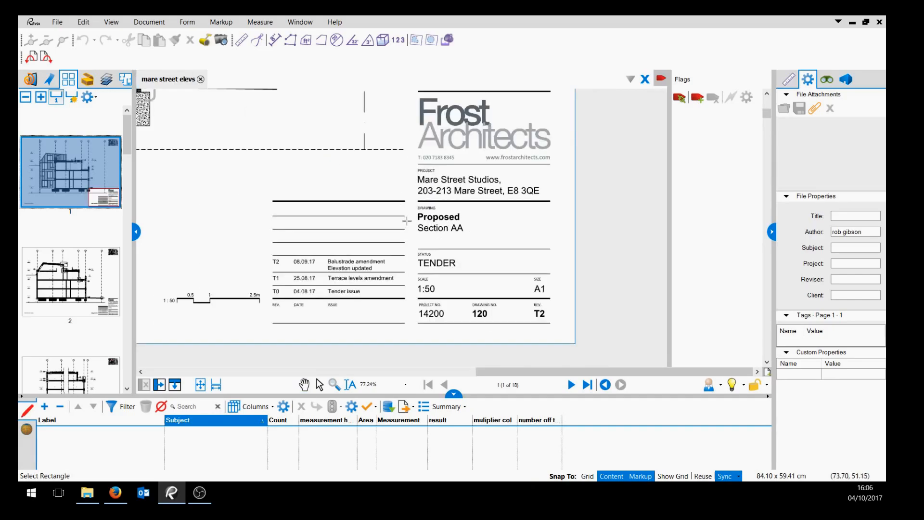
pyautogui.scroll(3, 407, 221)
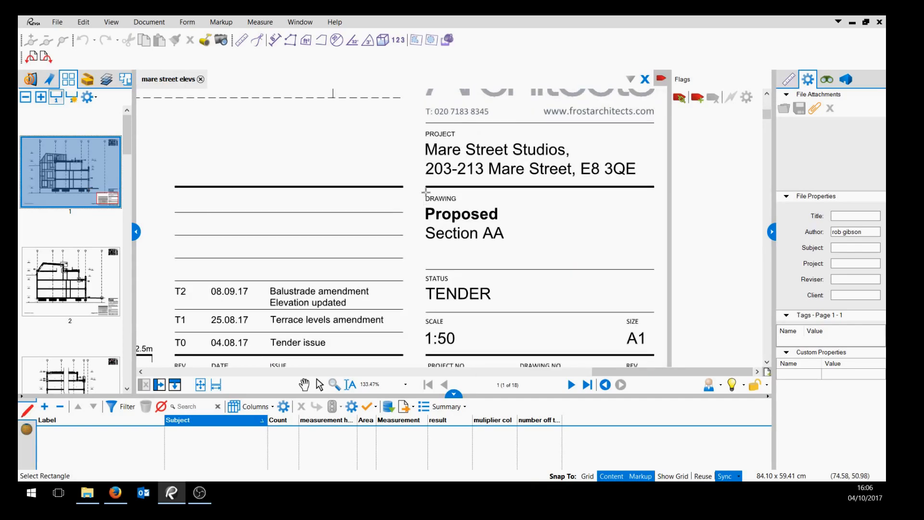
pyautogui.moveTo(425, 193)
pyautogui.mouseDown()
pyautogui.moveTo(436, 238)
pyautogui.moveTo(454, 263)
pyautogui.moveTo(607, 272)
pyautogui.moveTo(652, 263)
pyautogui.mouseUp()
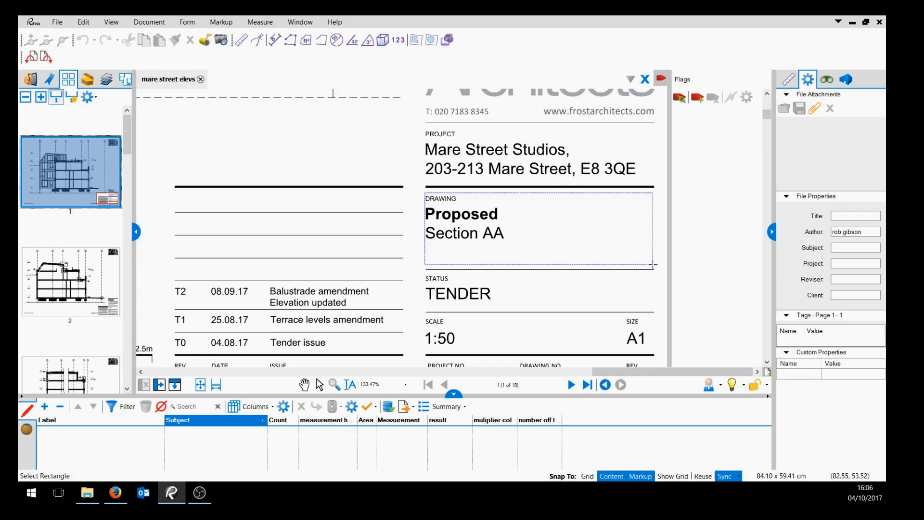
pyautogui.moveTo(652, 264); pyautogui.dragTo(653, 264)
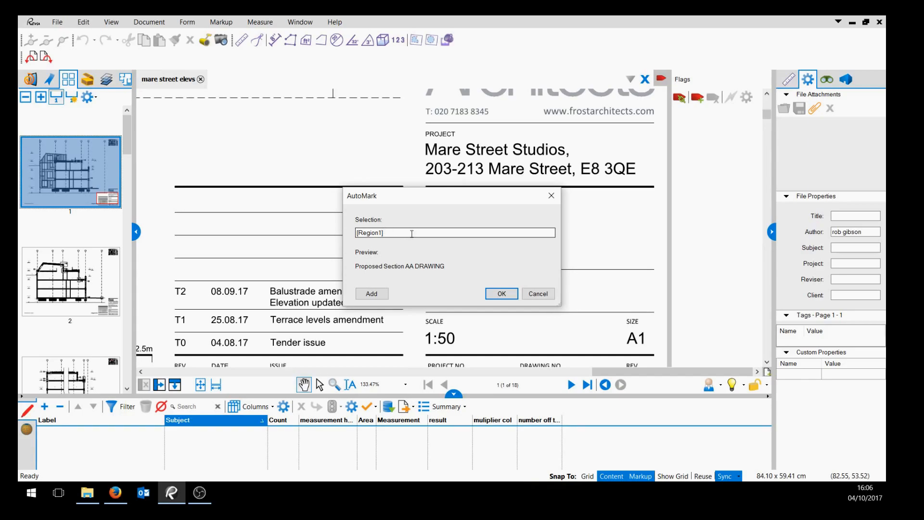
pyautogui.click(495, 295)
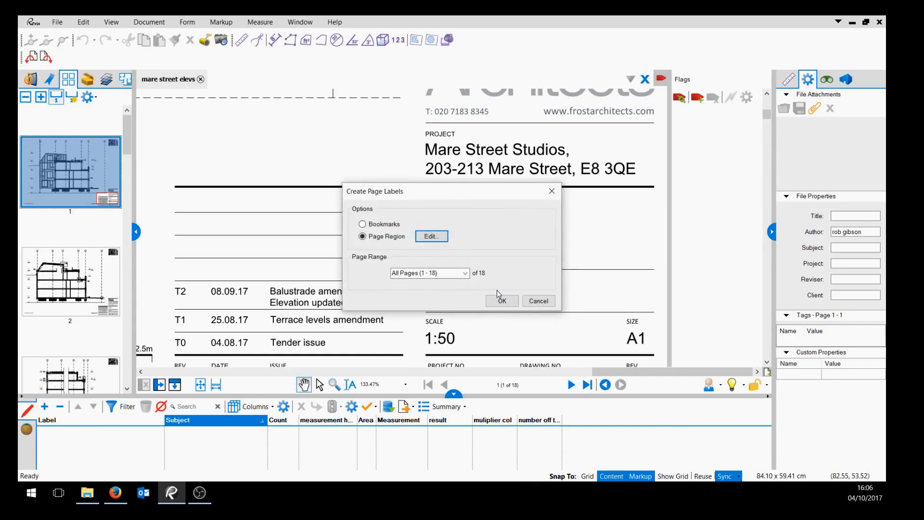
pyautogui.click(503, 301)
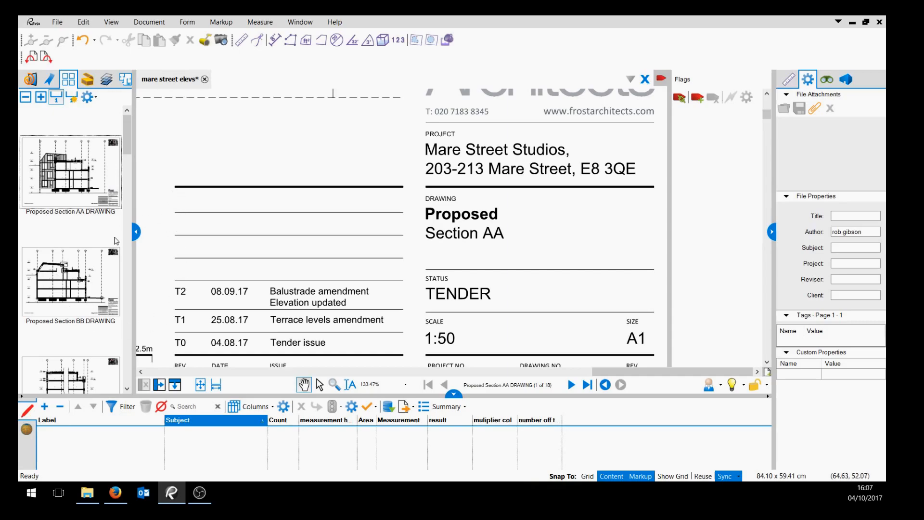
# Browse the labelled page thumbnails and pages to check each drawing's new page label.
pyautogui.click(81, 215)
pyautogui.click(98, 324)
pyautogui.scroll(-5, 83, 293)
pyautogui.click(91, 161)
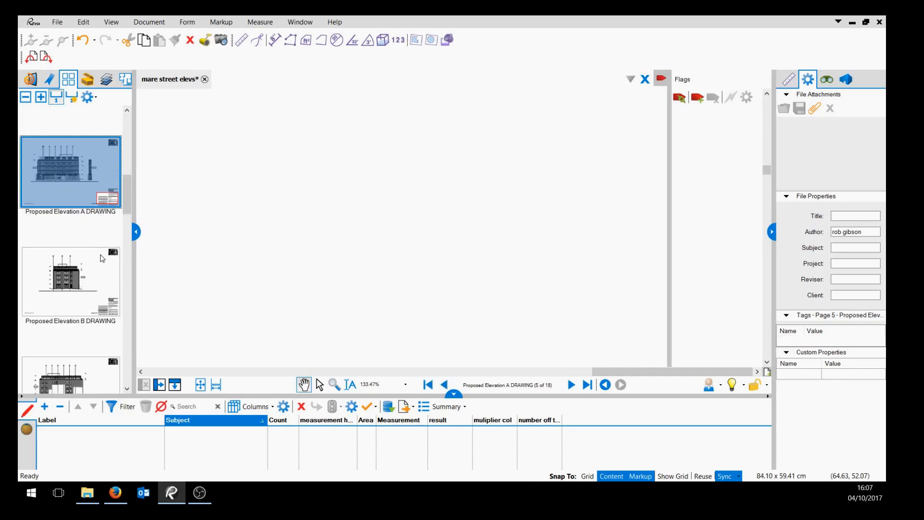
pyautogui.click(90, 322)
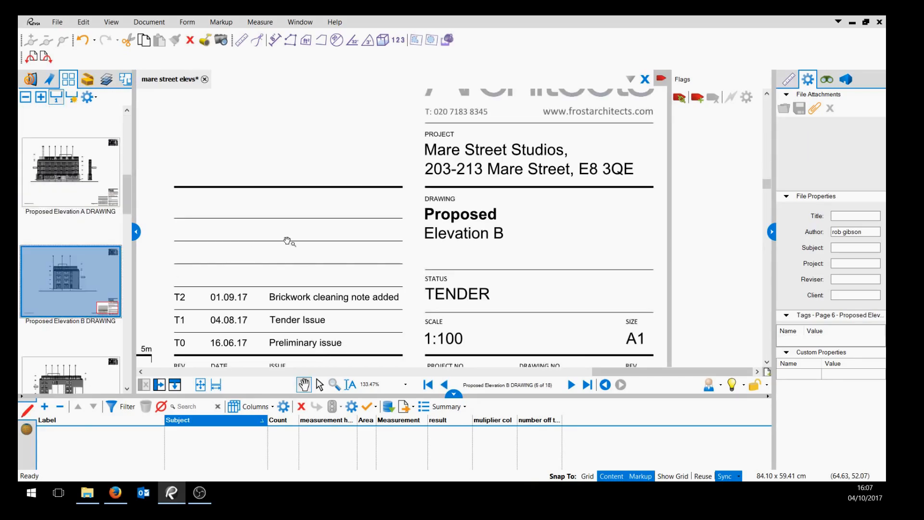
pyautogui.scroll(-5, 289, 241)
pyautogui.moveTo(224, 172); pyautogui.dragTo(345, 200)
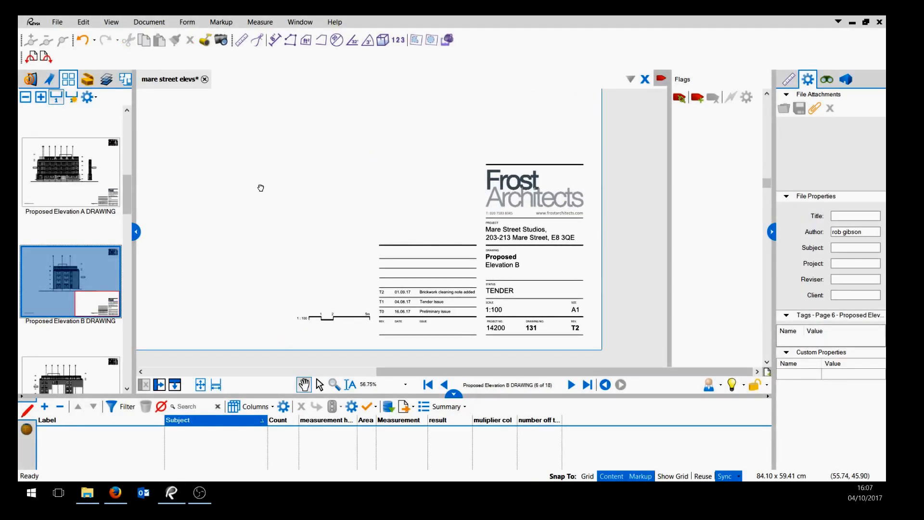
pyautogui.scroll(-3, 362, 258)
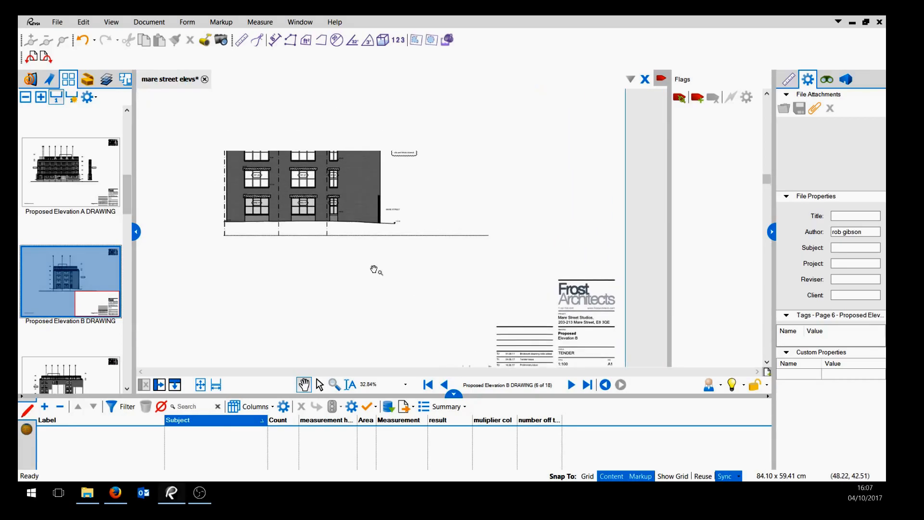
pyautogui.moveTo(374, 269); pyautogui.dragTo(381, 321)
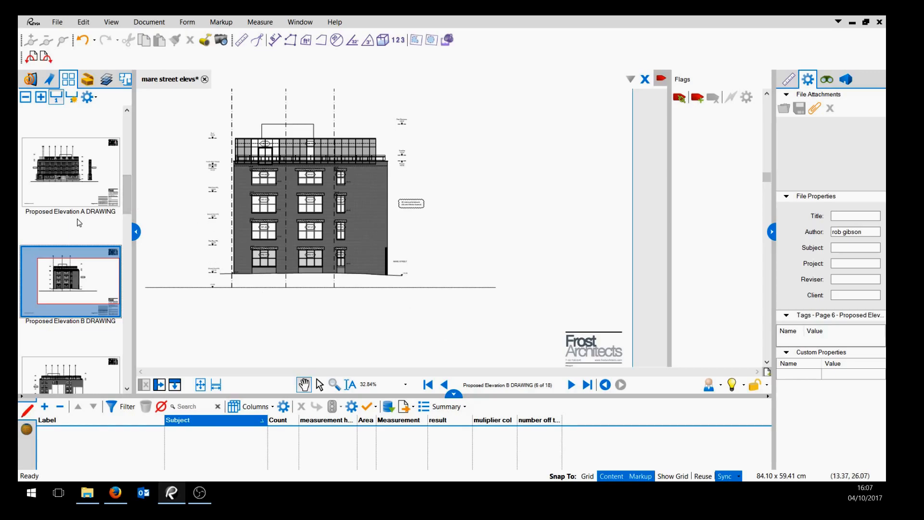
pyautogui.scroll(-3, 84, 288)
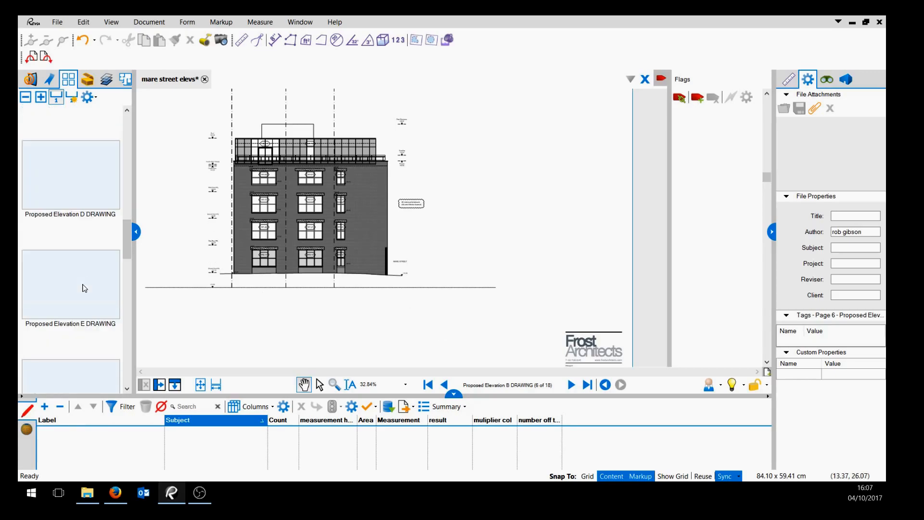
pyautogui.click(84, 192)
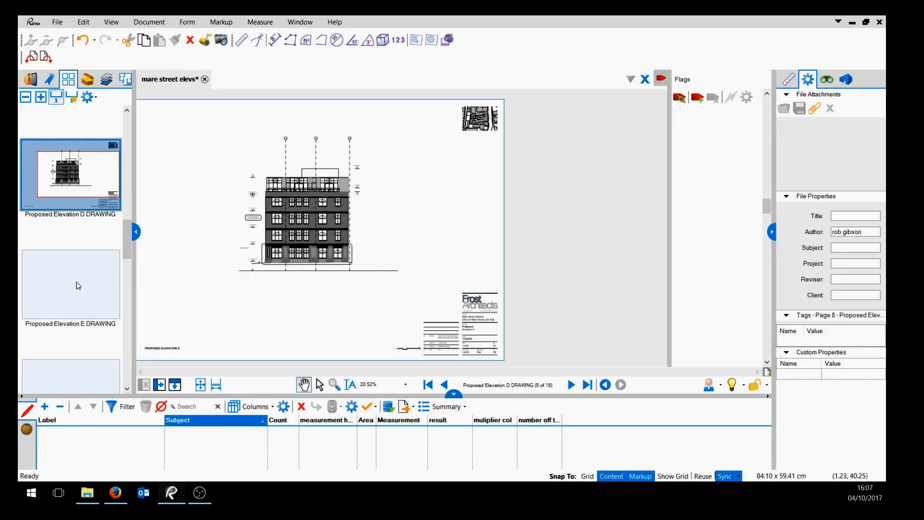
pyautogui.click(80, 284)
pyautogui.scroll(-3, 98, 354)
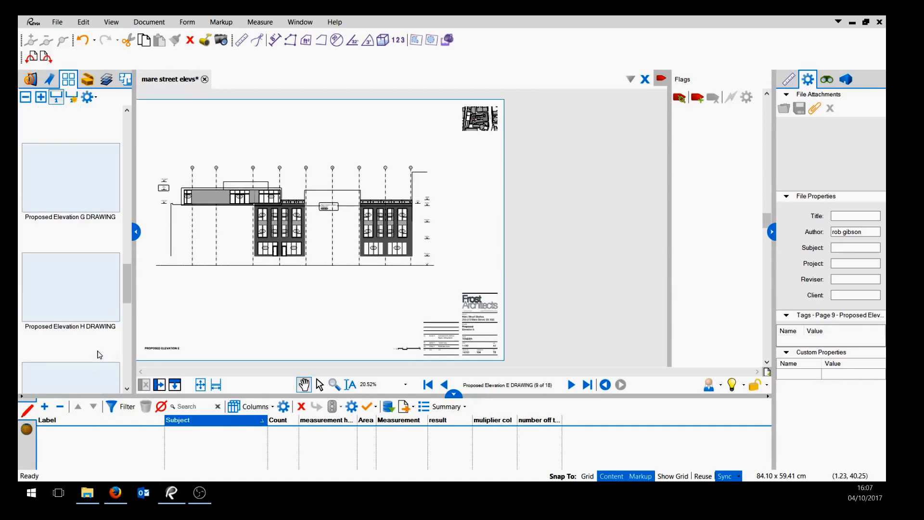
pyautogui.click(69, 300)
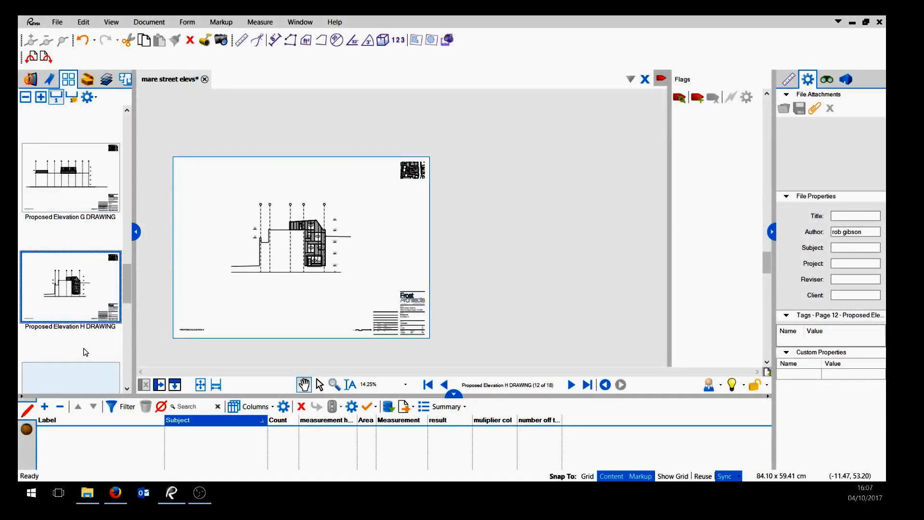
pyautogui.scroll(-3, 86, 351)
pyautogui.click(85, 352)
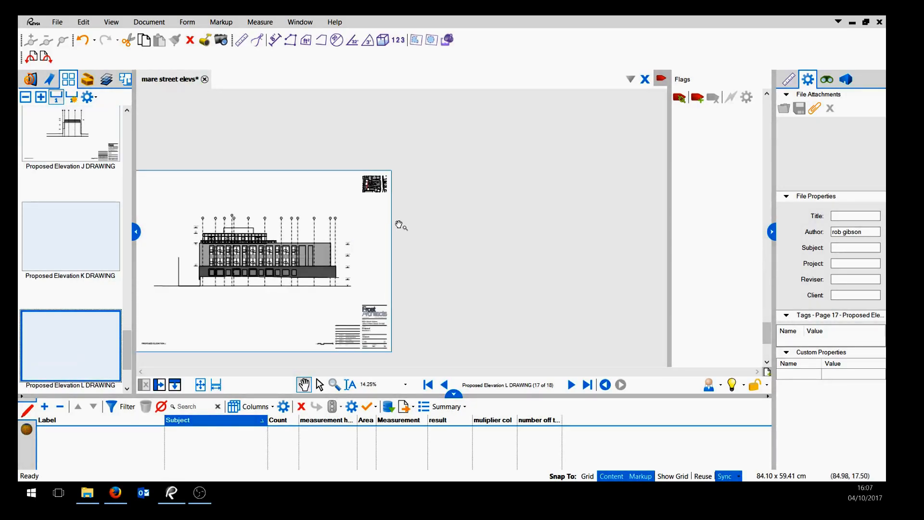
pyautogui.moveTo(266, 202); pyautogui.dragTo(374, 155)
pyautogui.scroll(2, 404, 198)
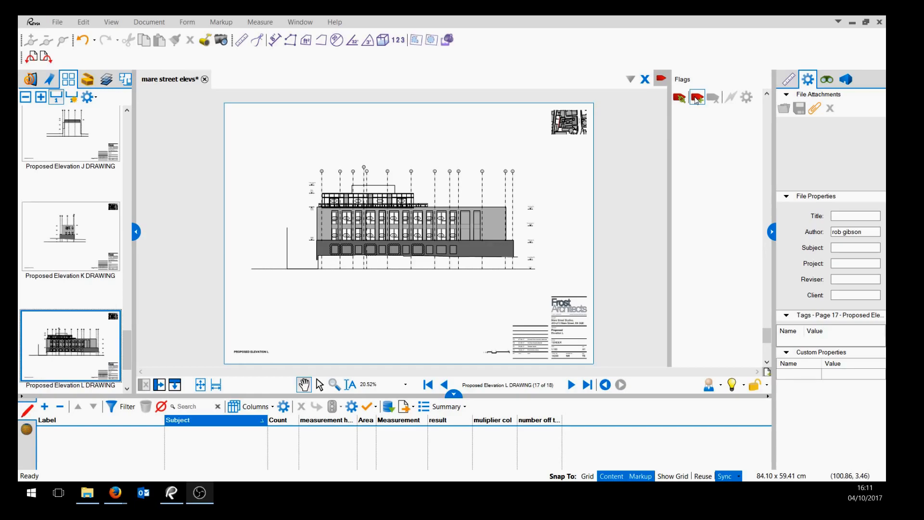
# Add flags to the first two pages, Proposed Section AA and Proposed Section BB.
pyautogui.moveTo(128, 343); pyautogui.dragTo(124, 127)
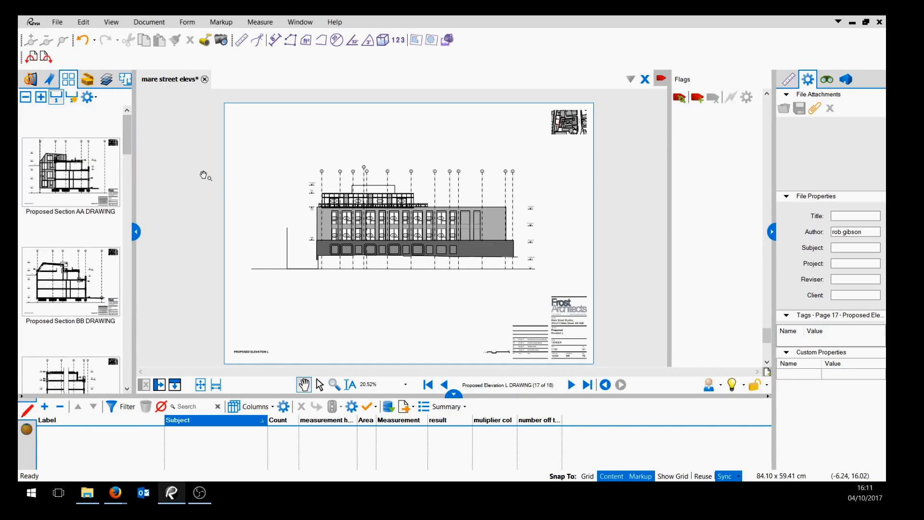
pyautogui.click(80, 186)
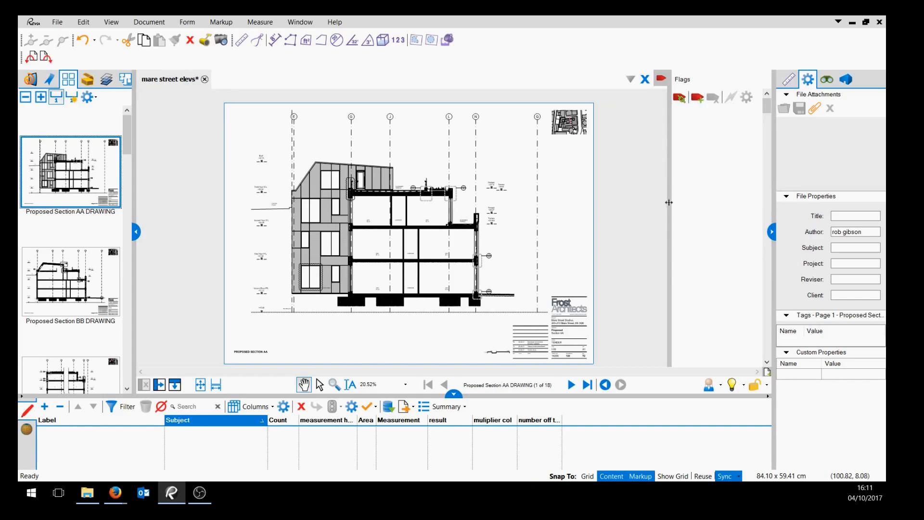
pyautogui.moveTo(669, 202); pyautogui.dragTo(668, 235)
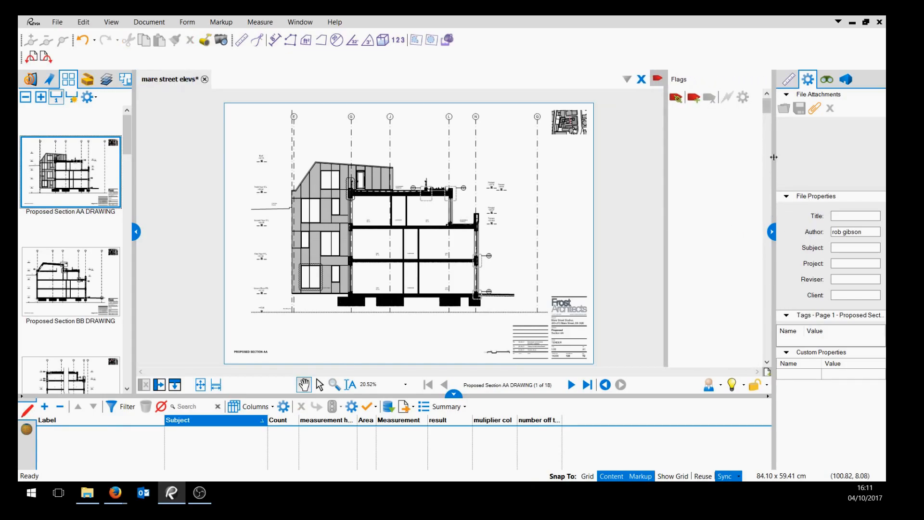
pyautogui.click(694, 98)
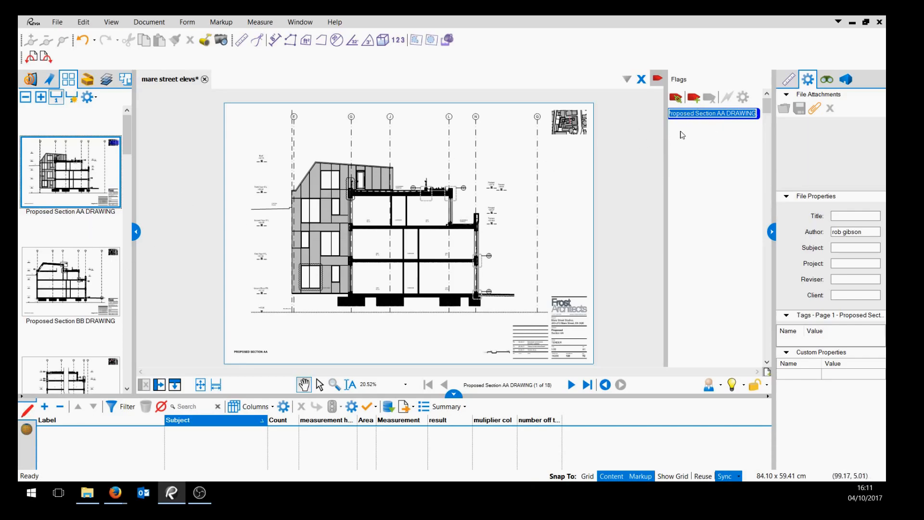
pyautogui.moveTo(664, 155); pyautogui.dragTo(651, 156)
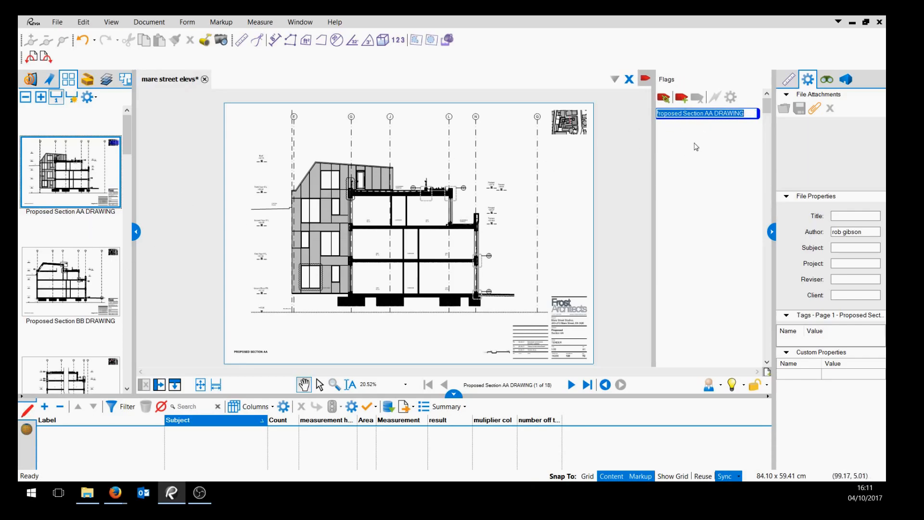
pyautogui.click(84, 289)
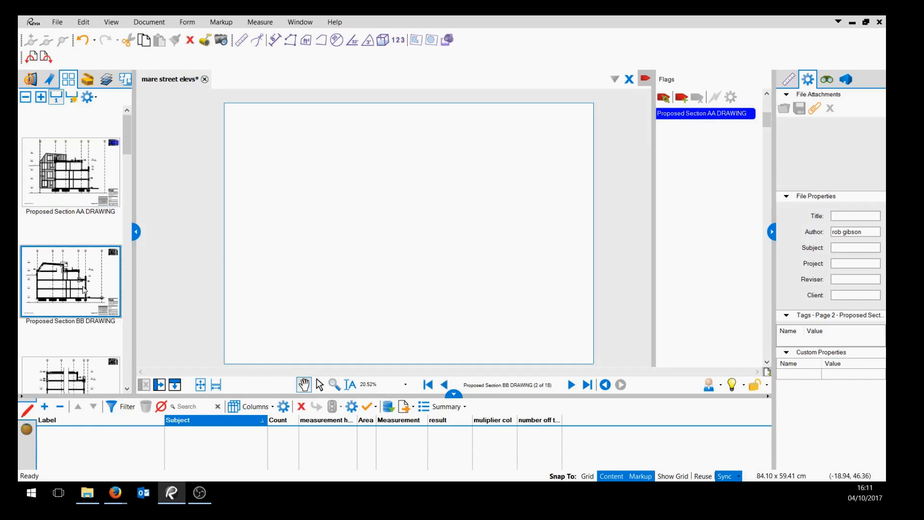
pyautogui.click(685, 99)
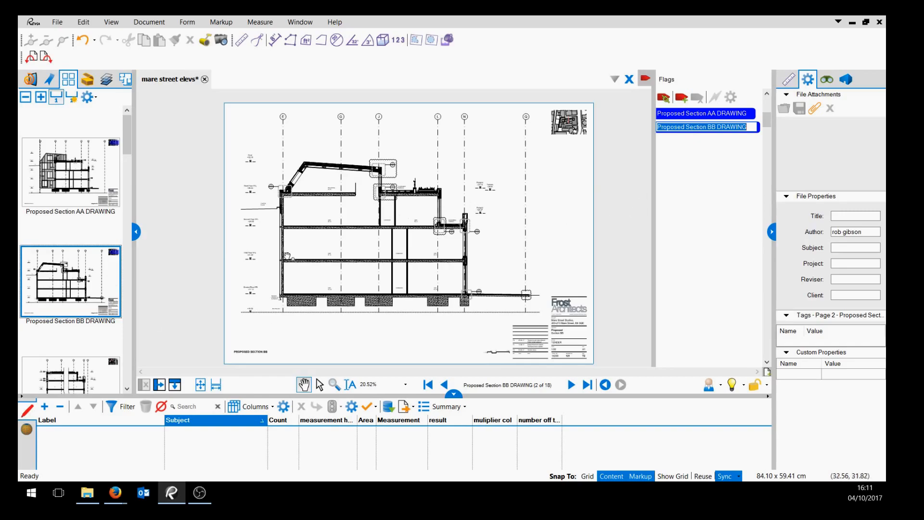
# Add a flag to the Proposed Section CC & DD DRAWING page.
pyautogui.scroll(-3, 102, 341)
pyautogui.click(70, 264)
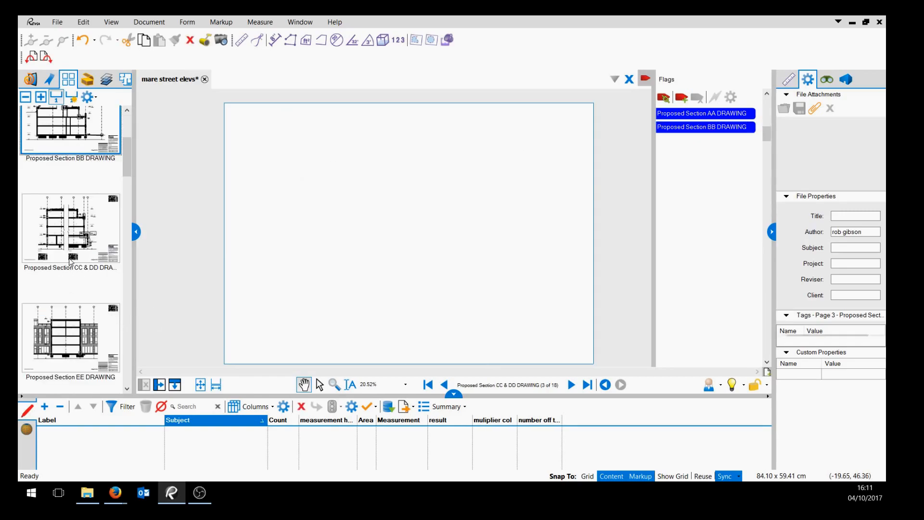
pyautogui.click(681, 98)
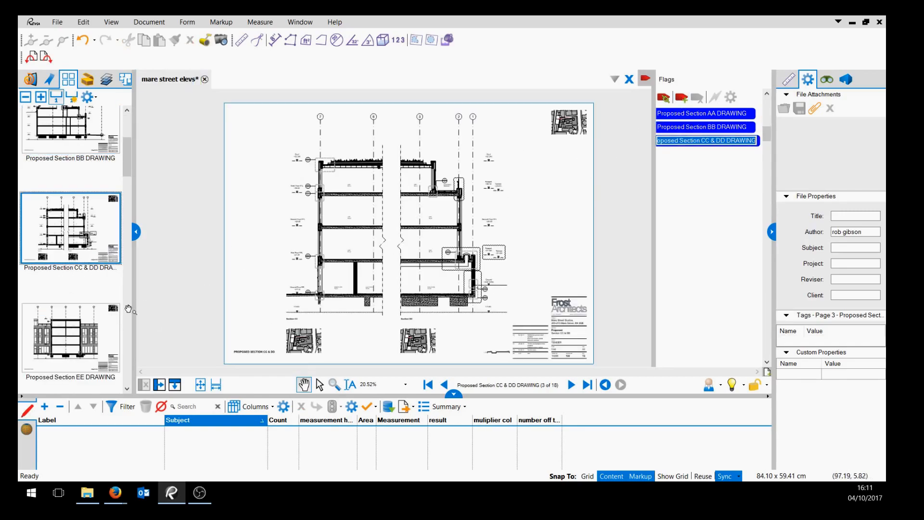
# Add a flag to the Proposed Elevation F DRAWING page.
pyautogui.scroll(-3, 125, 310)
pyautogui.scroll(-6, 126, 310)
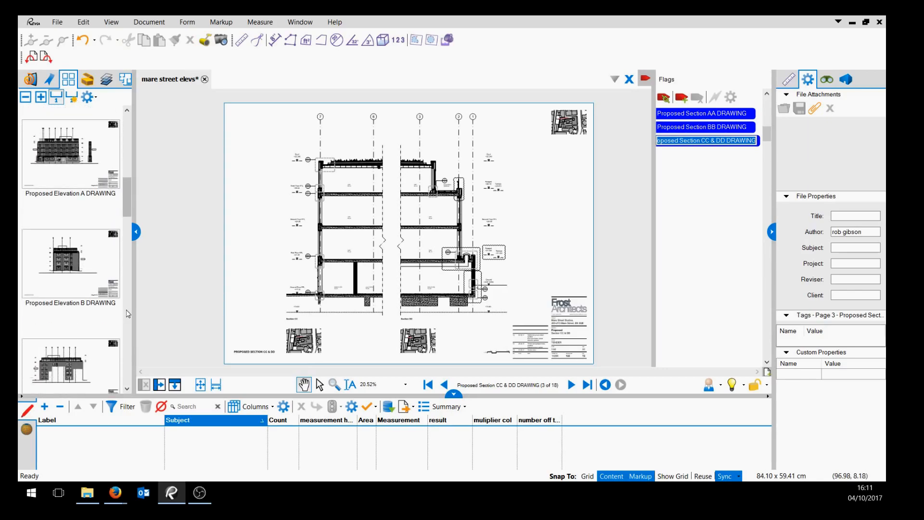
pyautogui.scroll(-3, 89, 314)
pyautogui.click(73, 223)
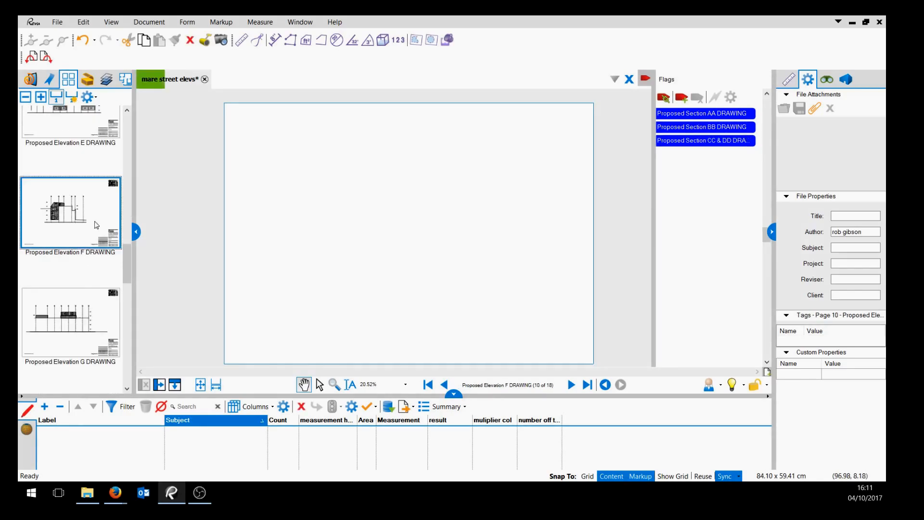
pyautogui.click(681, 98)
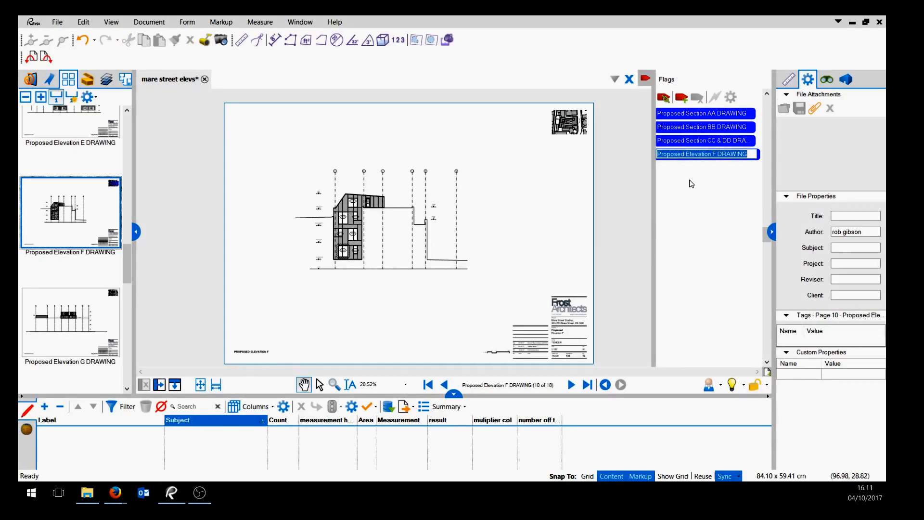
# Use the flag list to jump back and forth between the four flagged pages.
pyautogui.click(628, 221)
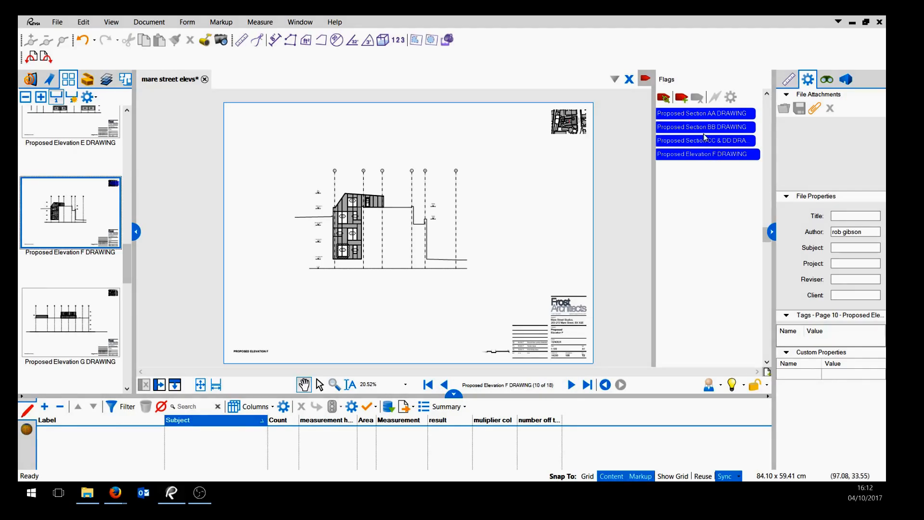
pyautogui.click(689, 128)
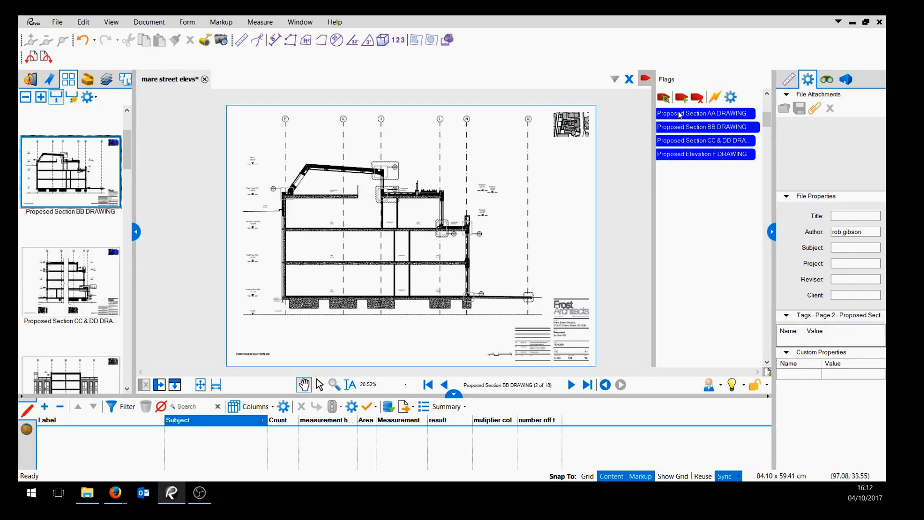
pyautogui.click(681, 118)
pyautogui.click(681, 127)
pyautogui.click(682, 140)
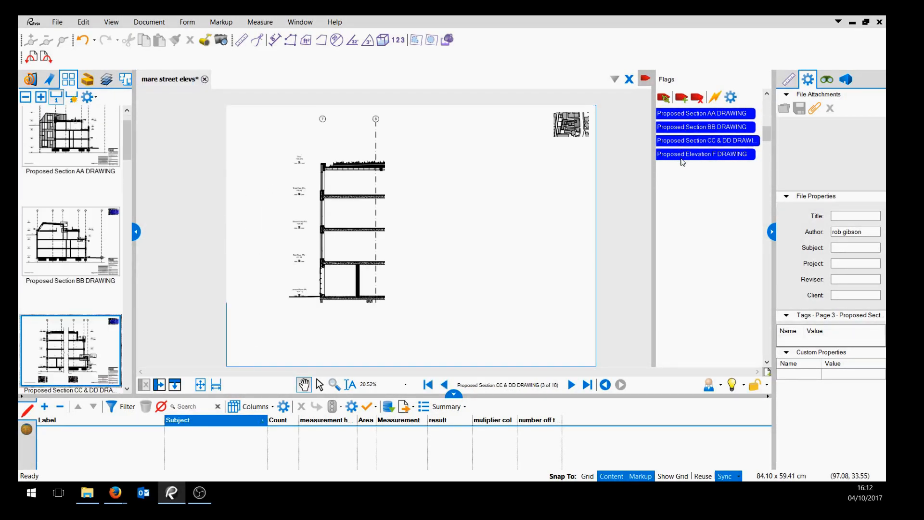
pyautogui.click(683, 154)
pyautogui.click(682, 141)
pyautogui.click(683, 128)
pyautogui.click(677, 114)
pyautogui.click(679, 127)
pyautogui.click(681, 144)
pyautogui.click(679, 154)
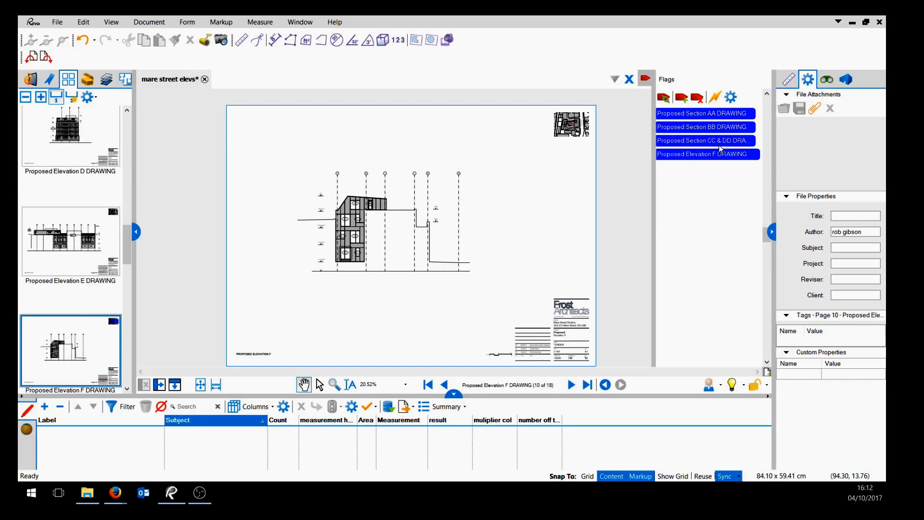
# Add a flag to the Proposed Section EE DRAWING page.
pyautogui.moveTo(126, 246); pyautogui.dragTo(130, 132)
pyautogui.scroll(-3, 105, 293)
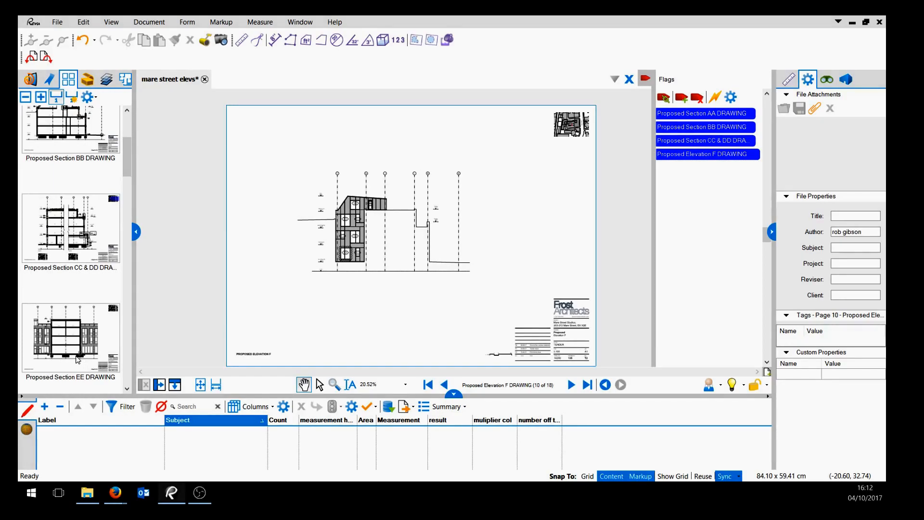
pyautogui.click(78, 358)
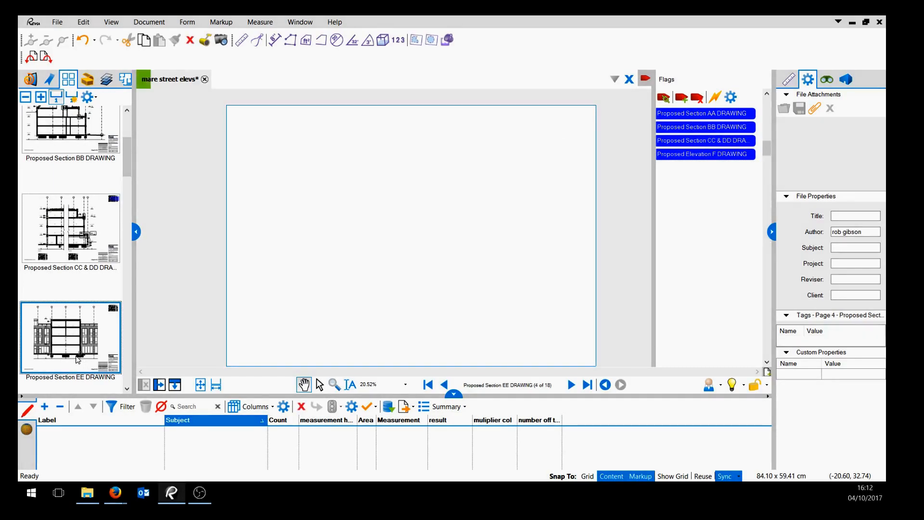
pyautogui.click(685, 100)
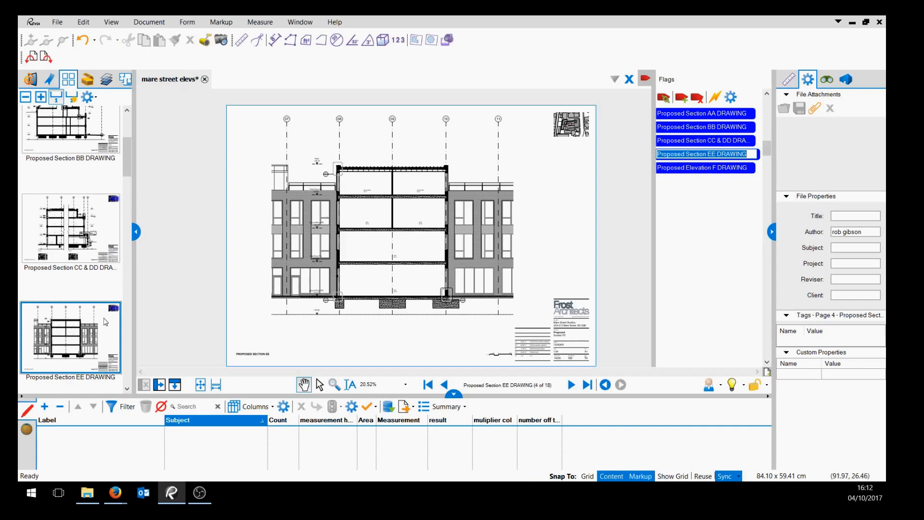
# Add a flag to the Proposed Elevation B DRAWING page.
pyautogui.scroll(-5, 122, 315)
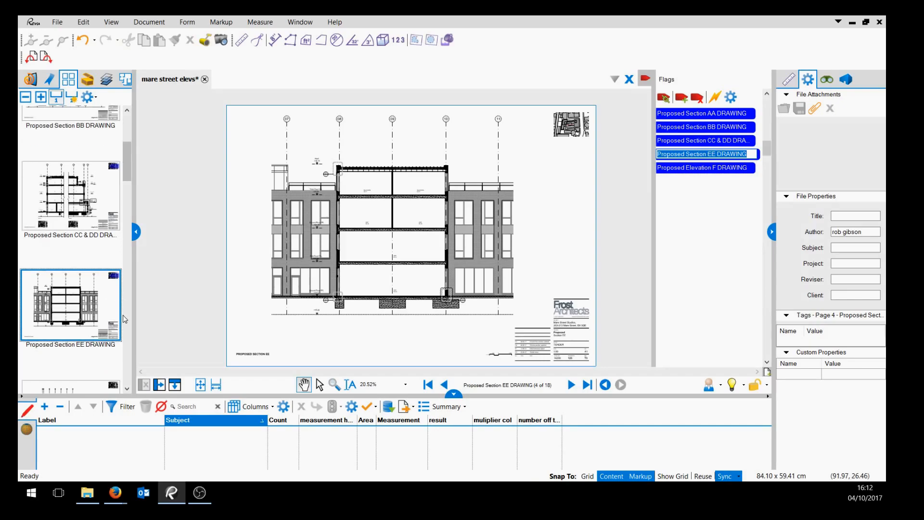
pyautogui.click(75, 342)
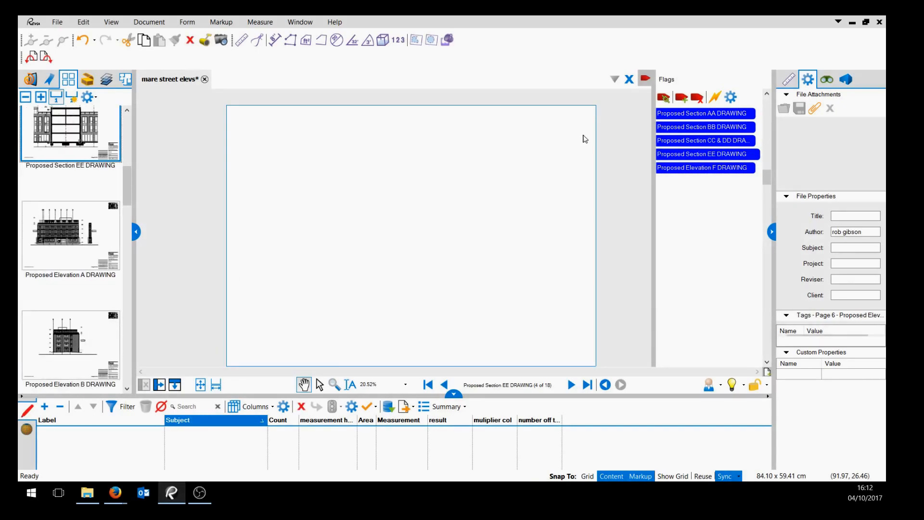
pyautogui.click(682, 98)
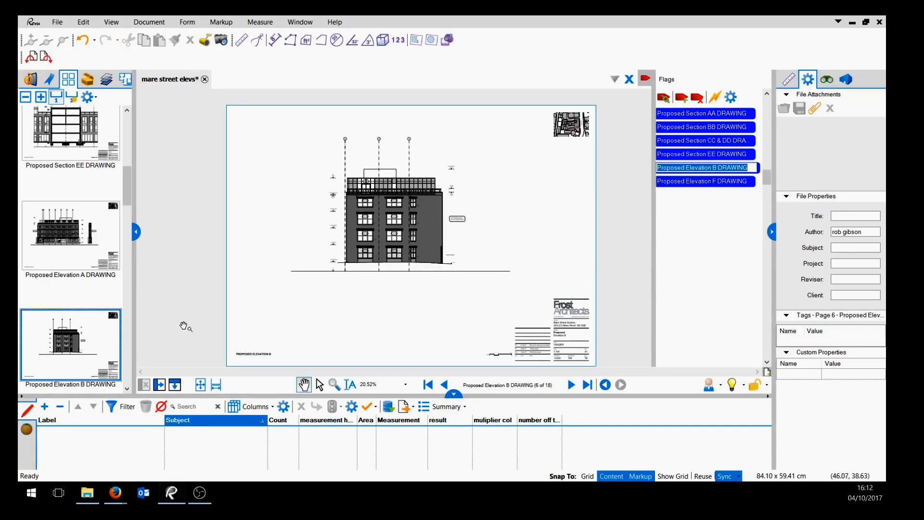
# Inspect Elevation B up close, then step through the flag list up to Proposed Section AA.
pyautogui.scroll(3, 354, 281)
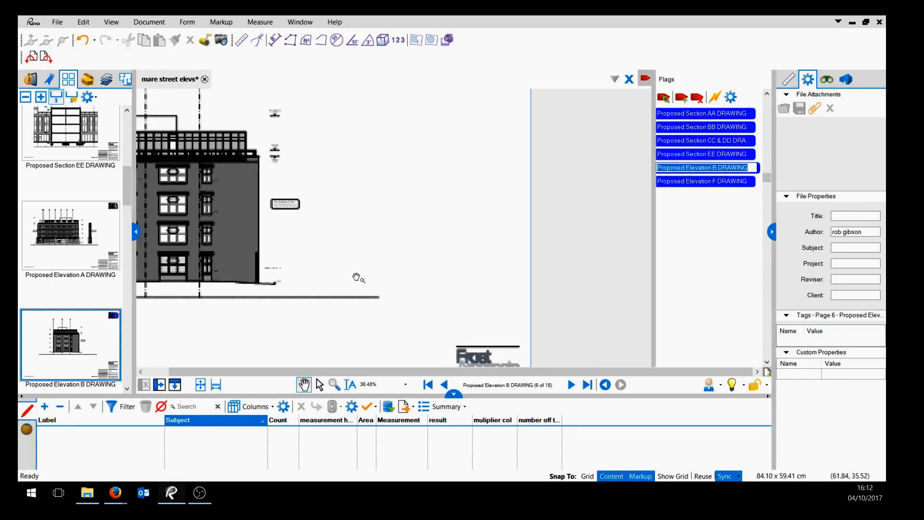
pyautogui.moveTo(347, 258); pyautogui.dragTo(498, 259)
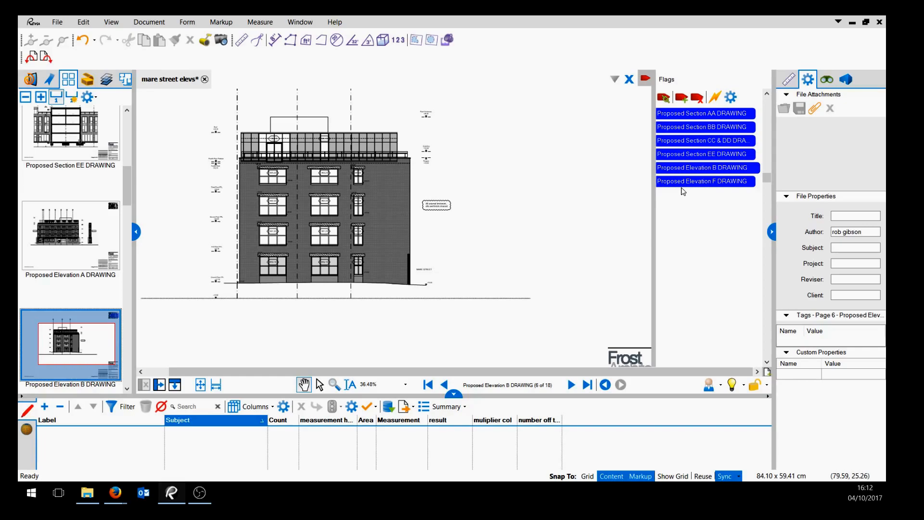
pyautogui.click(681, 183)
pyautogui.click(679, 169)
pyautogui.click(677, 156)
pyautogui.click(677, 142)
pyautogui.click(676, 128)
pyautogui.click(677, 114)
pyautogui.scroll(-2, 548, 236)
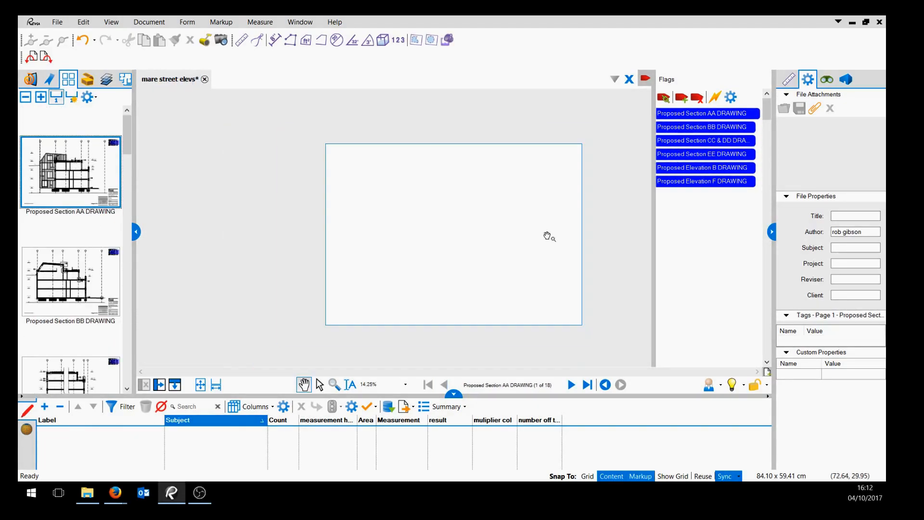
pyautogui.scroll(3, 547, 235)
pyautogui.scroll(2, 542, 249)
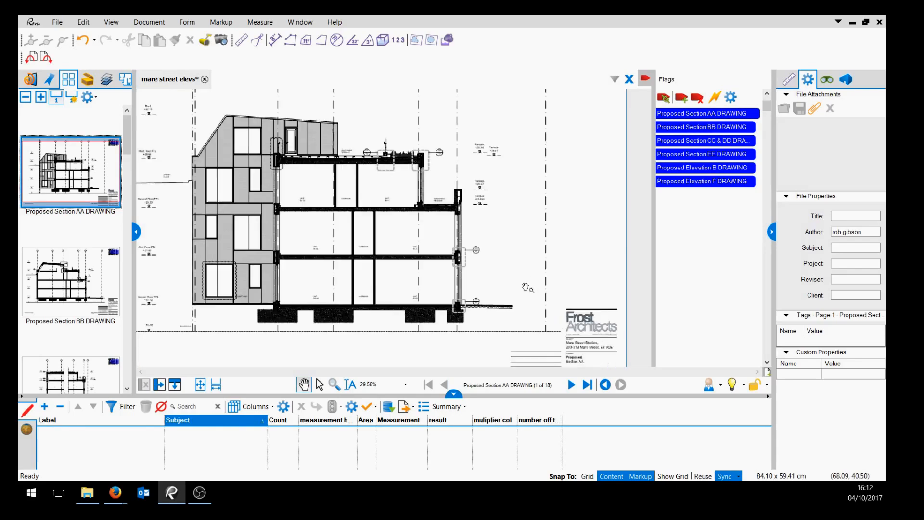